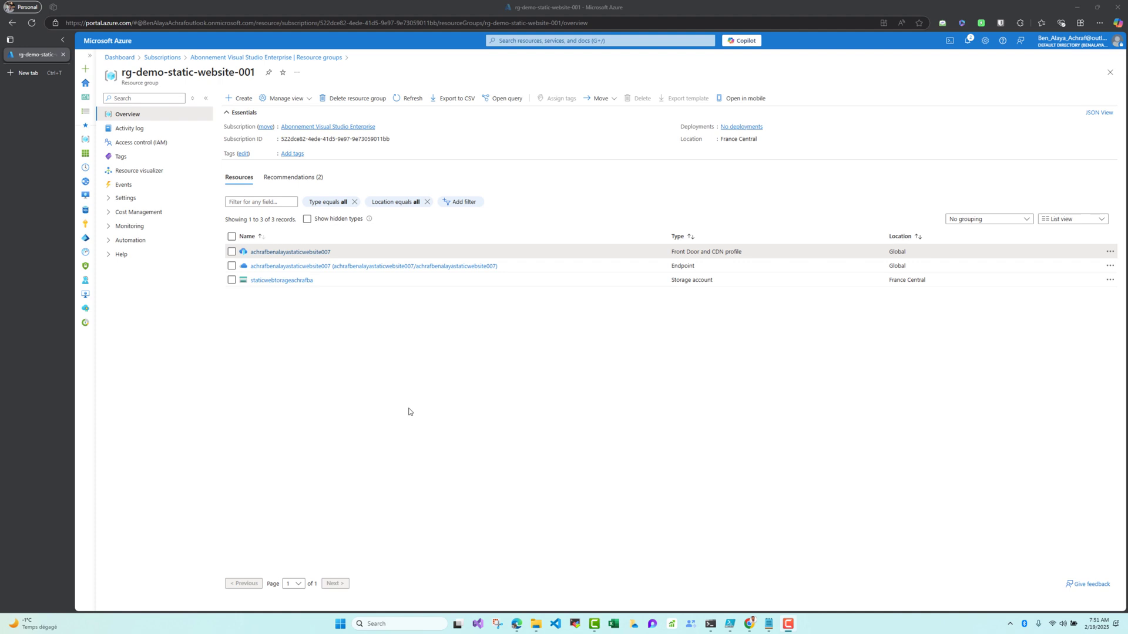
Open the Front Door and CDN profile in rg-demo-static-website-001 and follow its CDN (classic) retirement notice to the migration page.
click(299, 257)
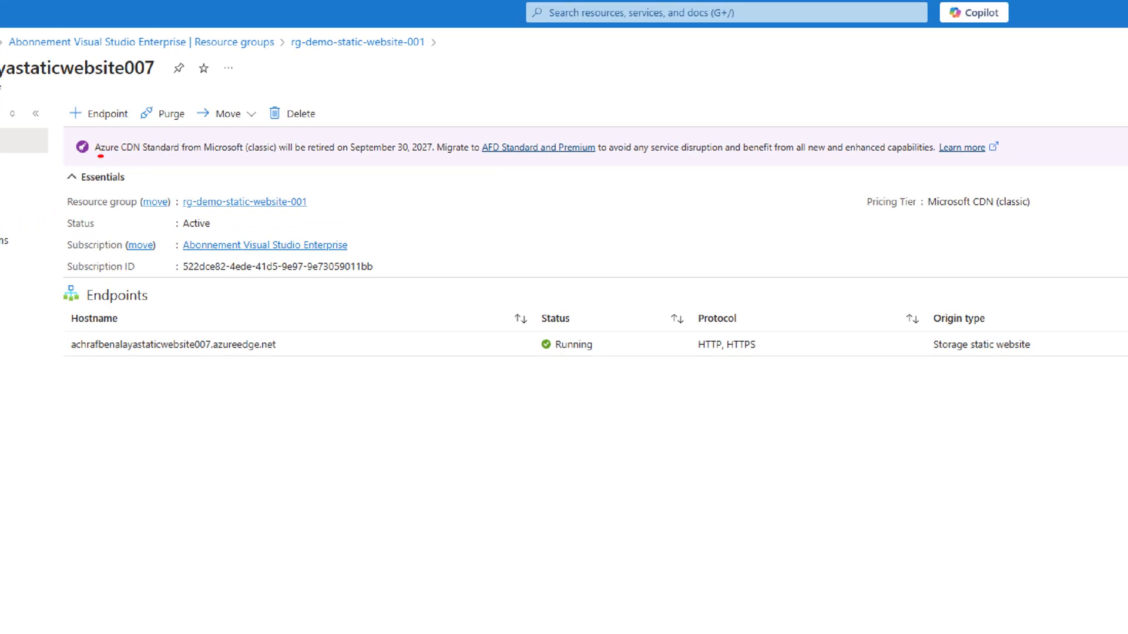
drag(101, 155, 934, 160)
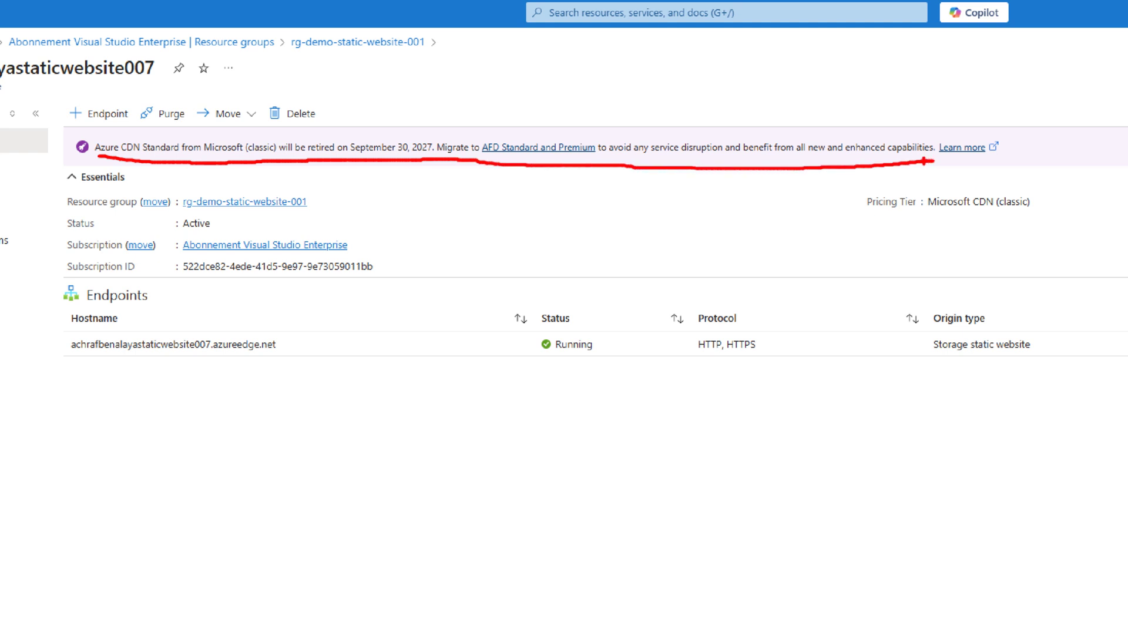
key(Escape)
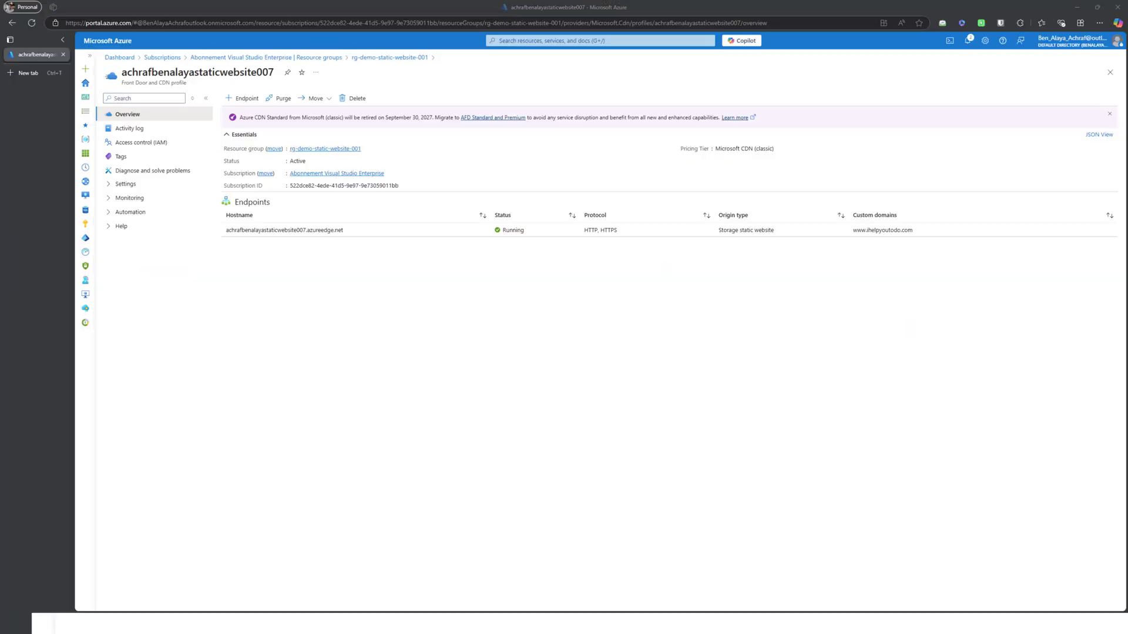
click(194, 100)
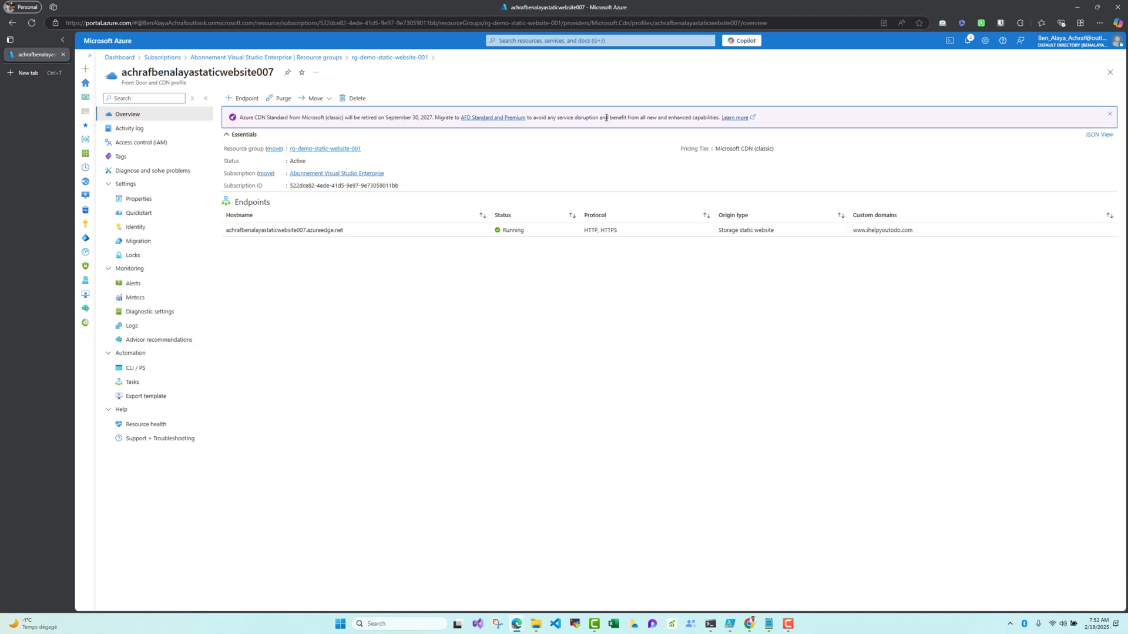
click(508, 118)
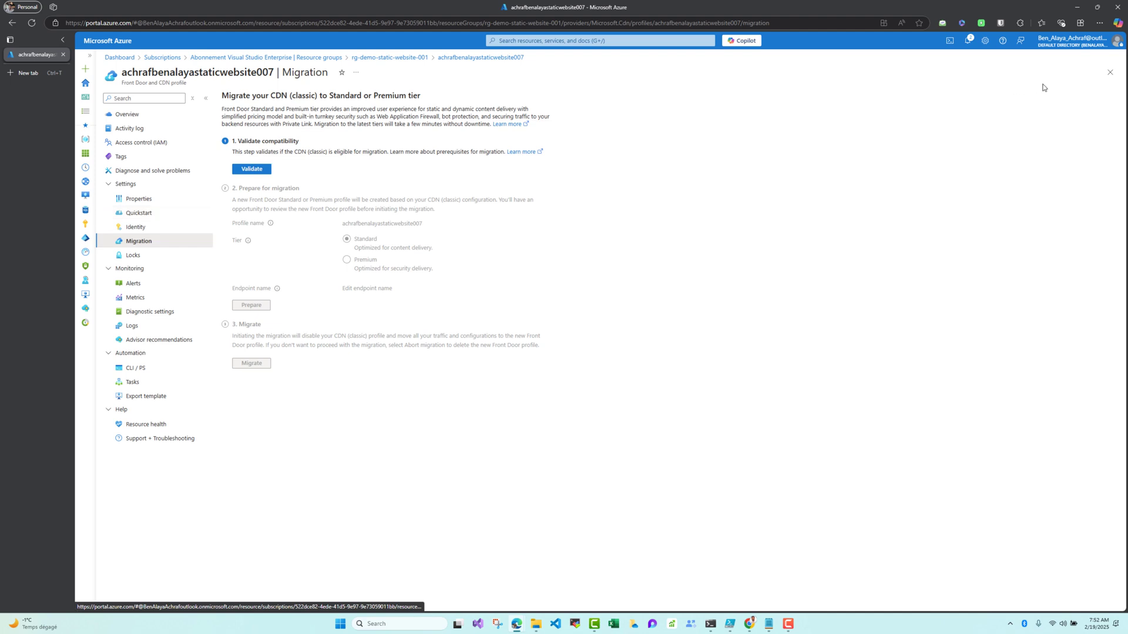
Leave the migration page and examine the CDN endpoint's overview, including its hostnames and custom domain.
click(1110, 72)
click(338, 270)
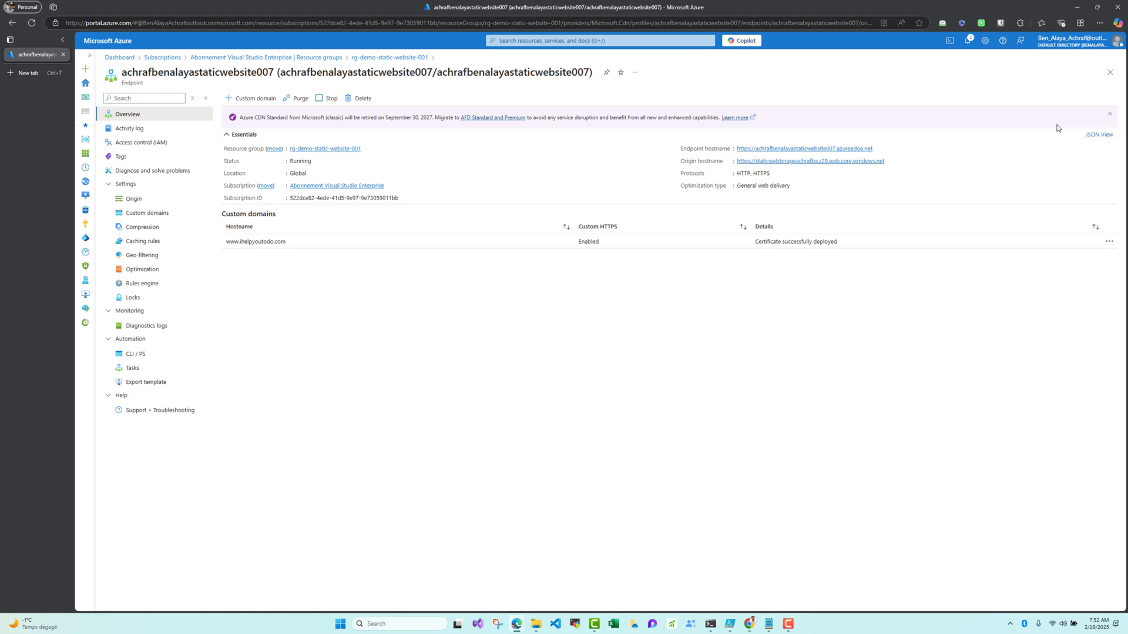
click(1109, 72)
Open the Migration page of the Front Door and CDN profile and validate its compatibility for migration.
click(286, 255)
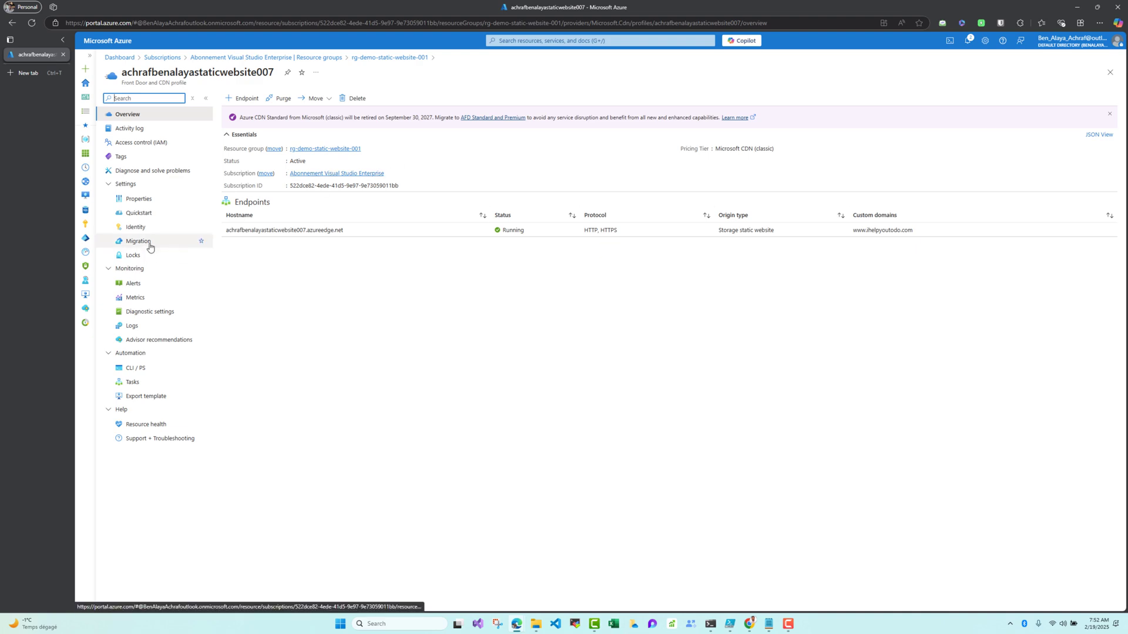
click(150, 247)
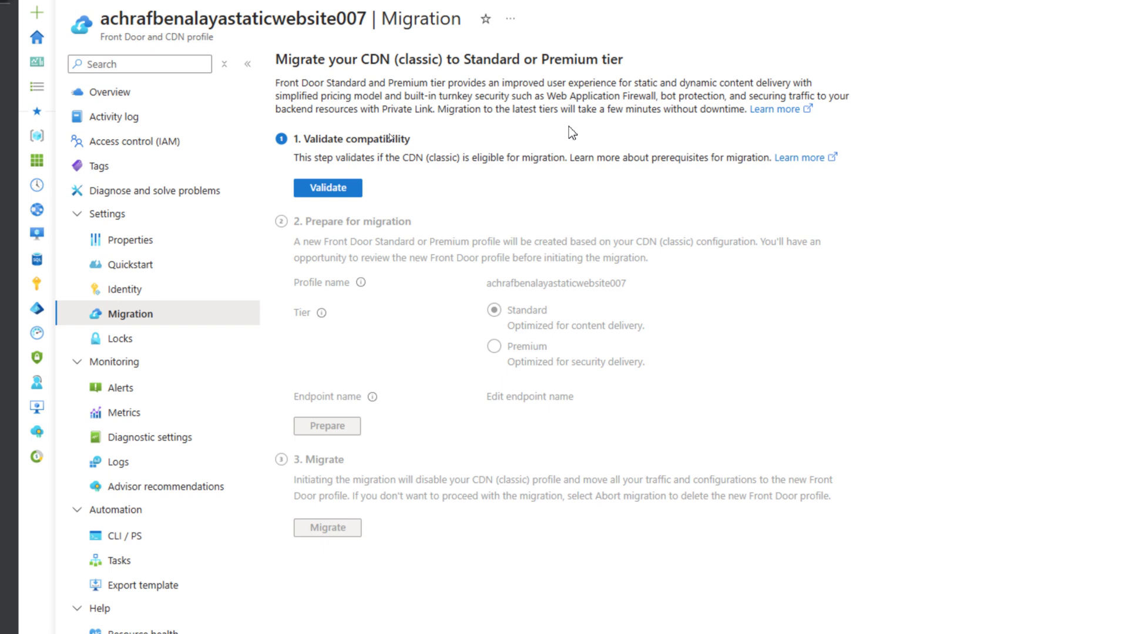
click(334, 191)
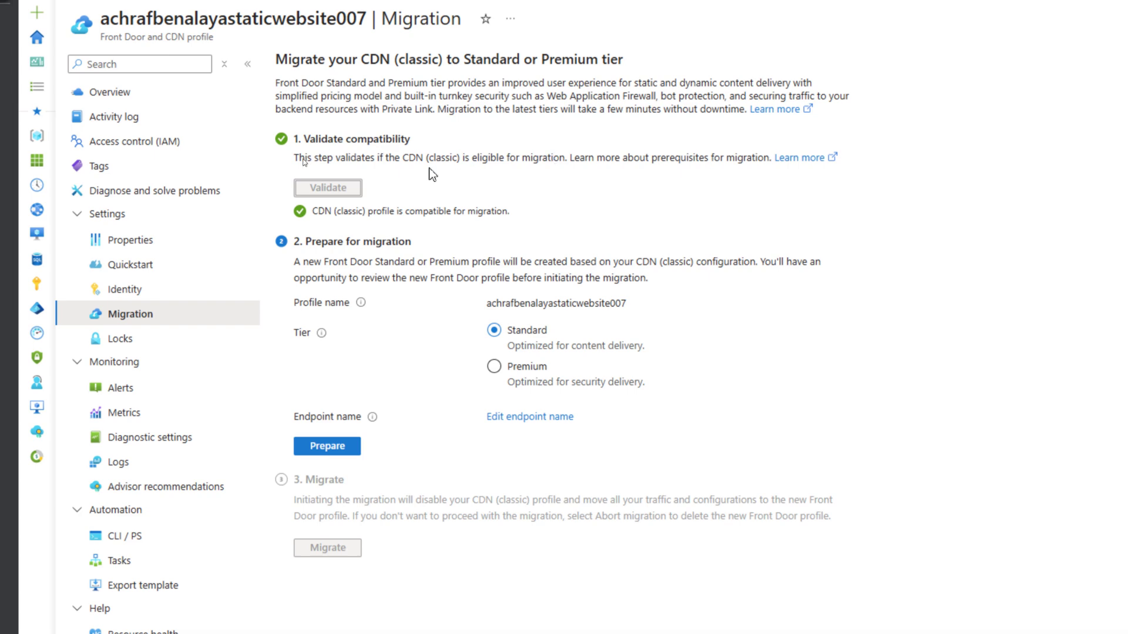
Review the profile name and the Standard and Premium tier options for the migration, leaving the Standard tier selected.
double_click(297, 80)
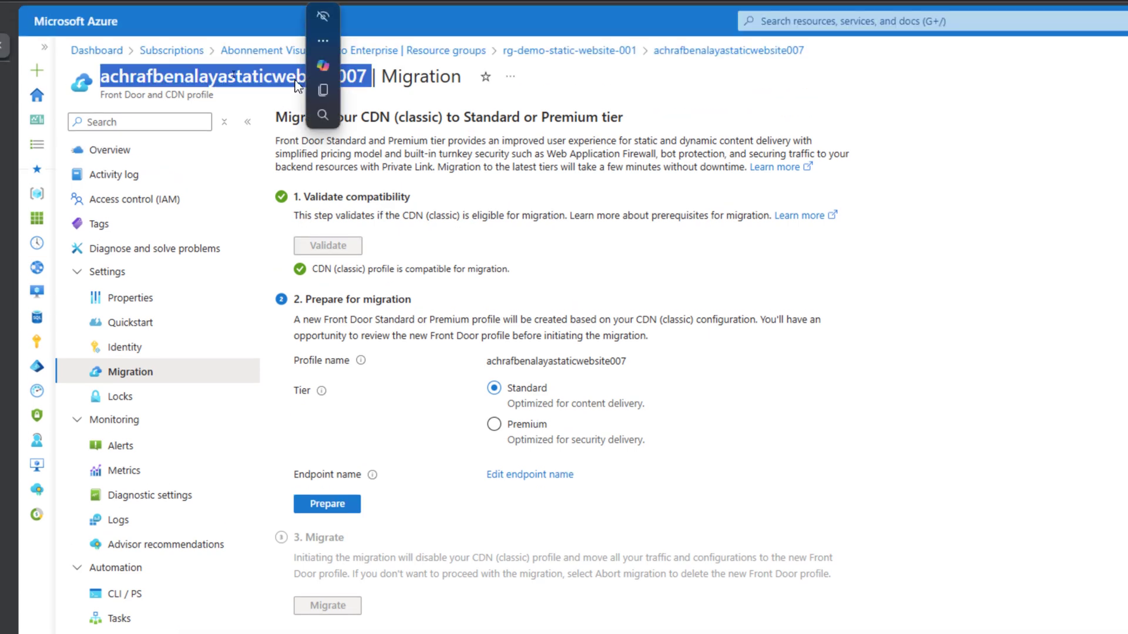
click(470, 212)
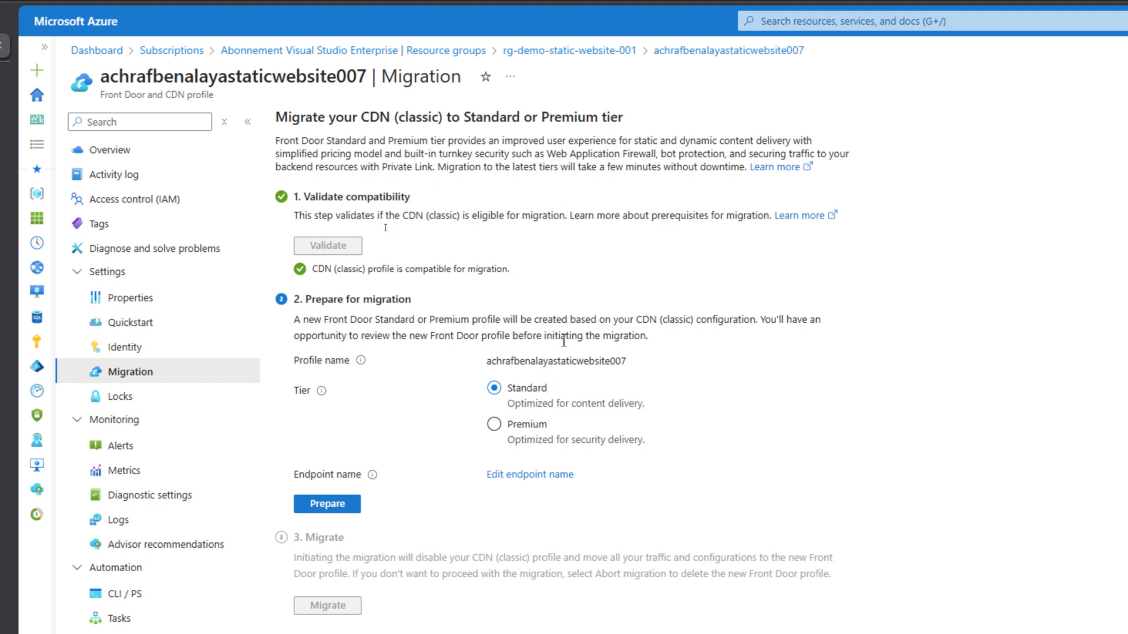
double_click(559, 362)
click(484, 329)
mouse_move(322, 392)
click(494, 424)
click(494, 388)
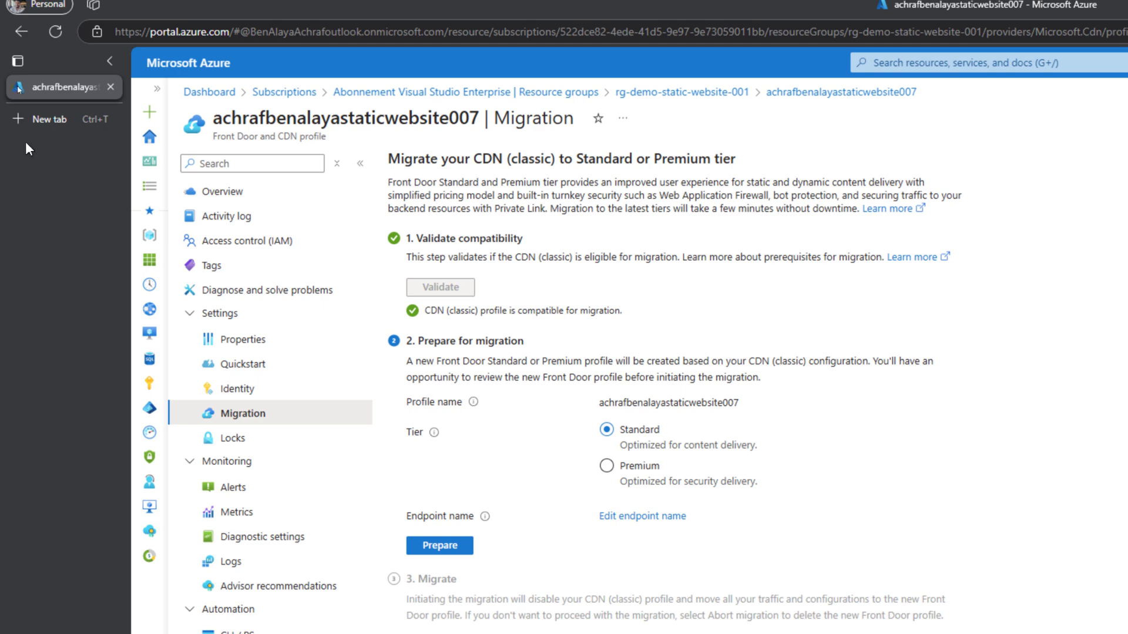
click(57, 125)
text(i)
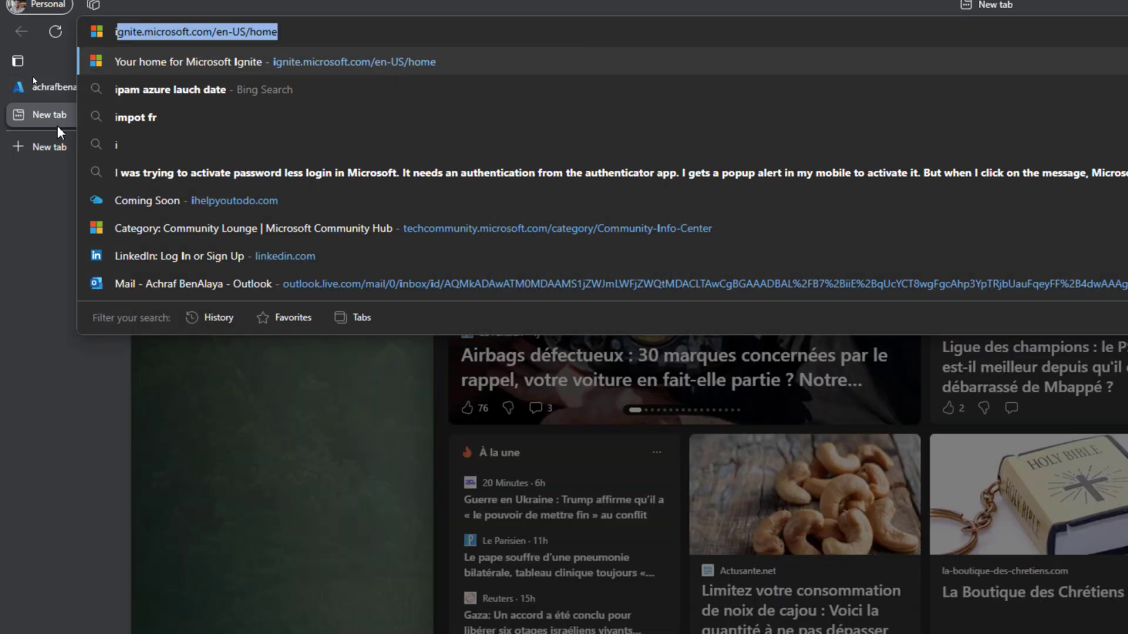
text(hell)
key(BackSpace)
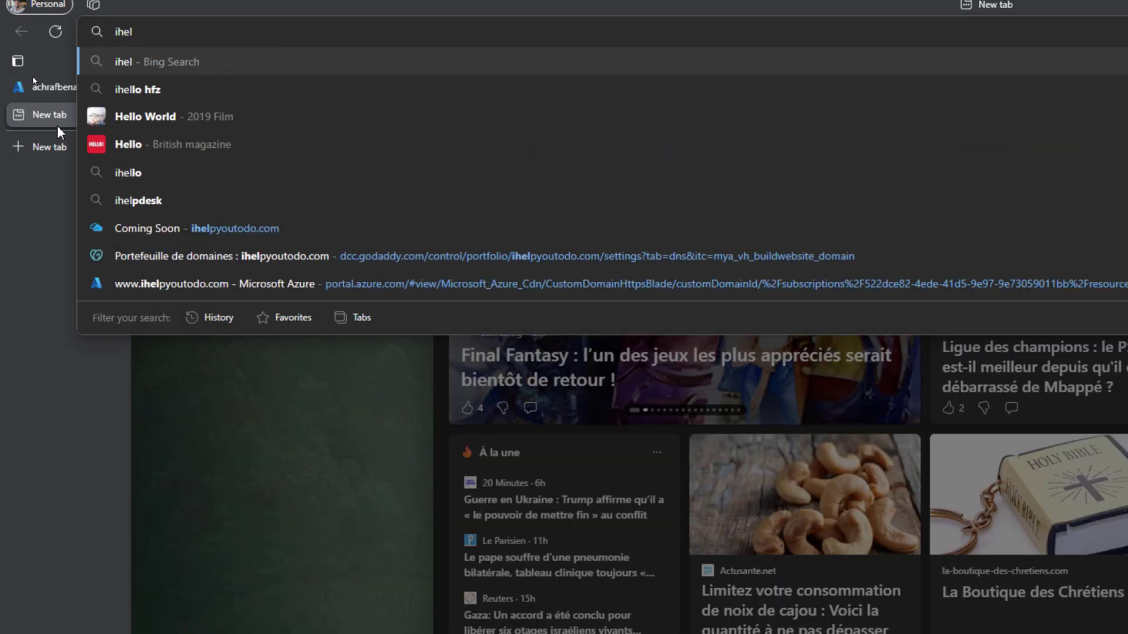
text(p)
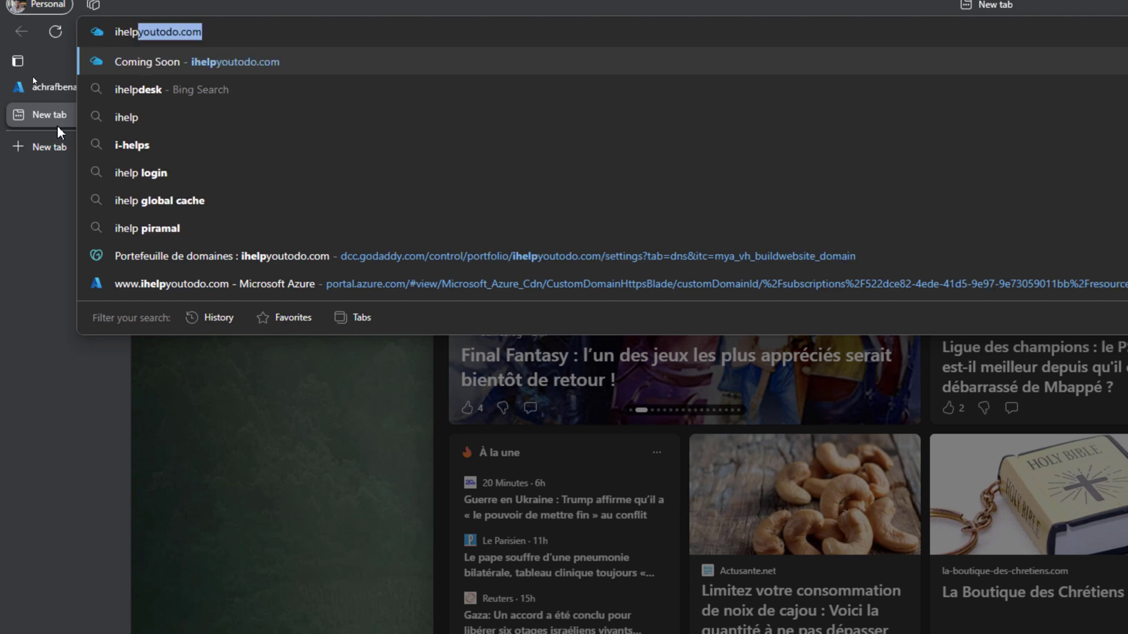
key(Return)
click(251, 30)
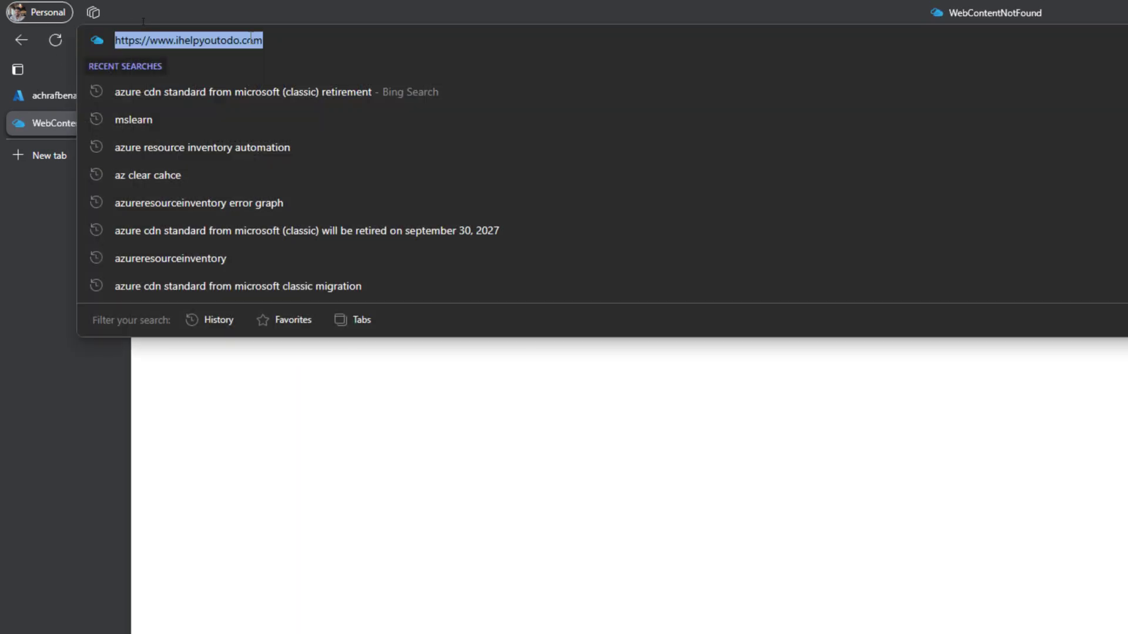
key(Return)
click(251, 37)
key(Return)
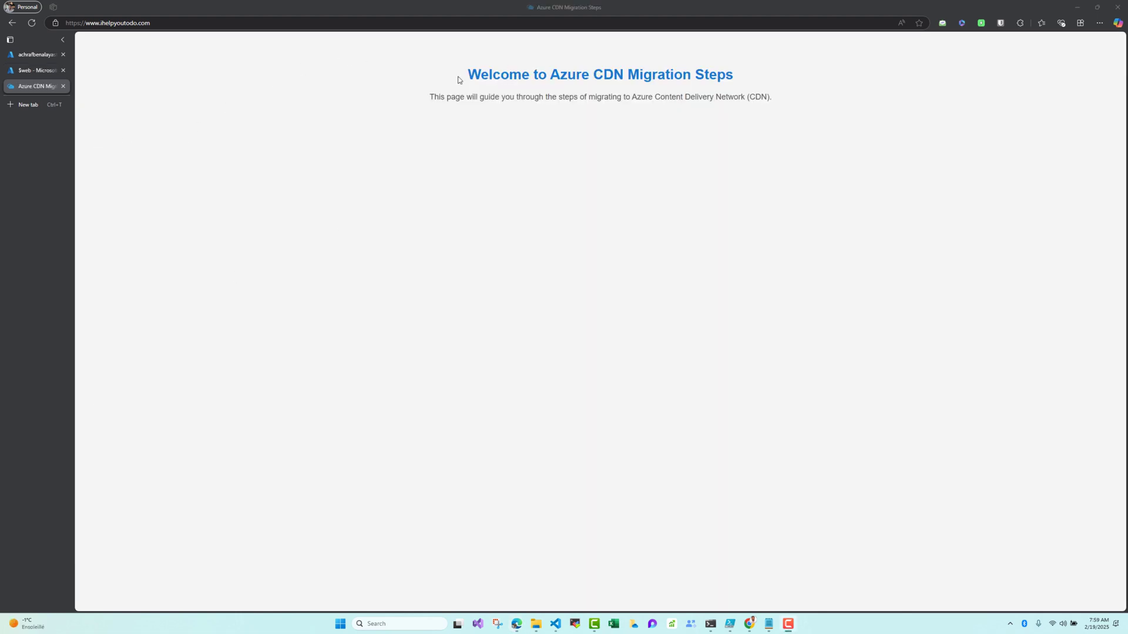
click(39, 75)
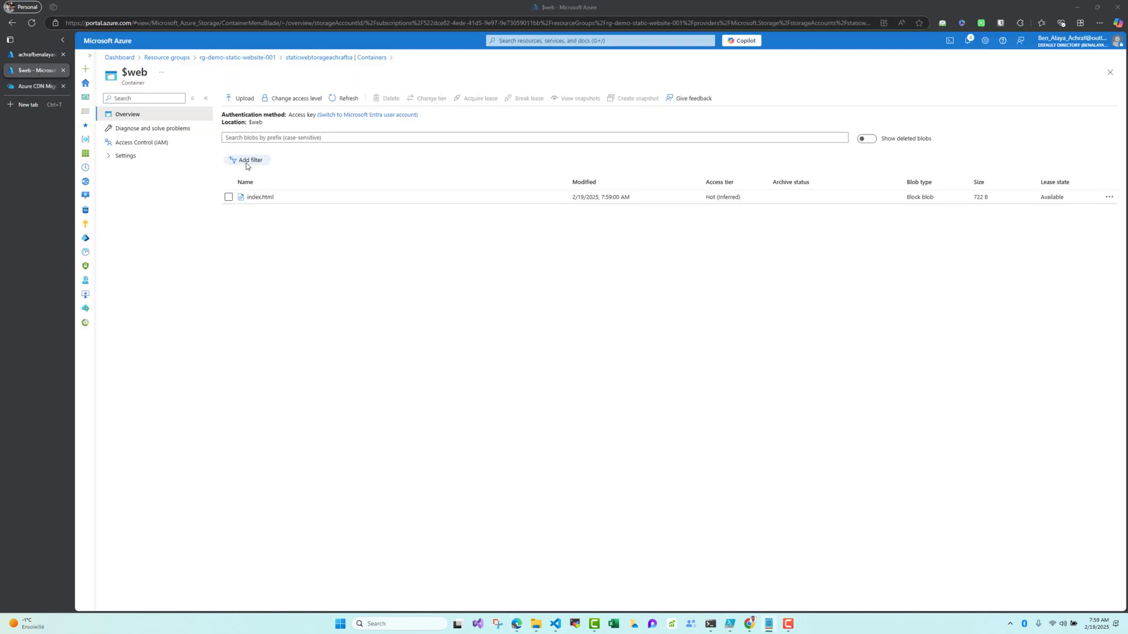
Prepare the CDN (classic) profile for migration to the Standard tier and confirm creating the new Front Door profile.
click(42, 59)
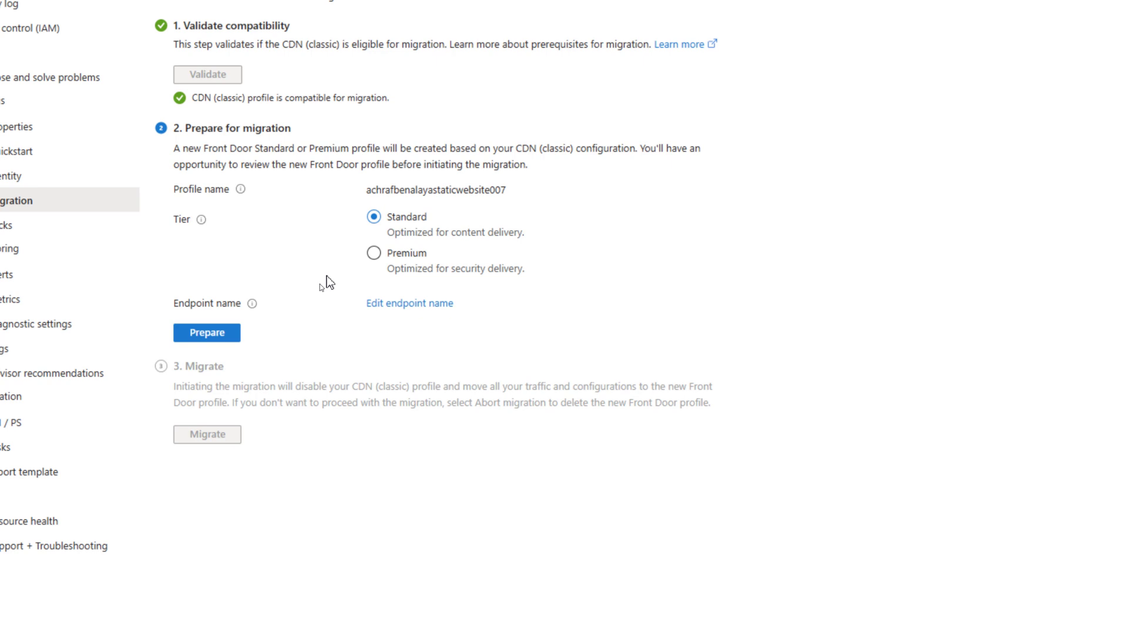
click(229, 336)
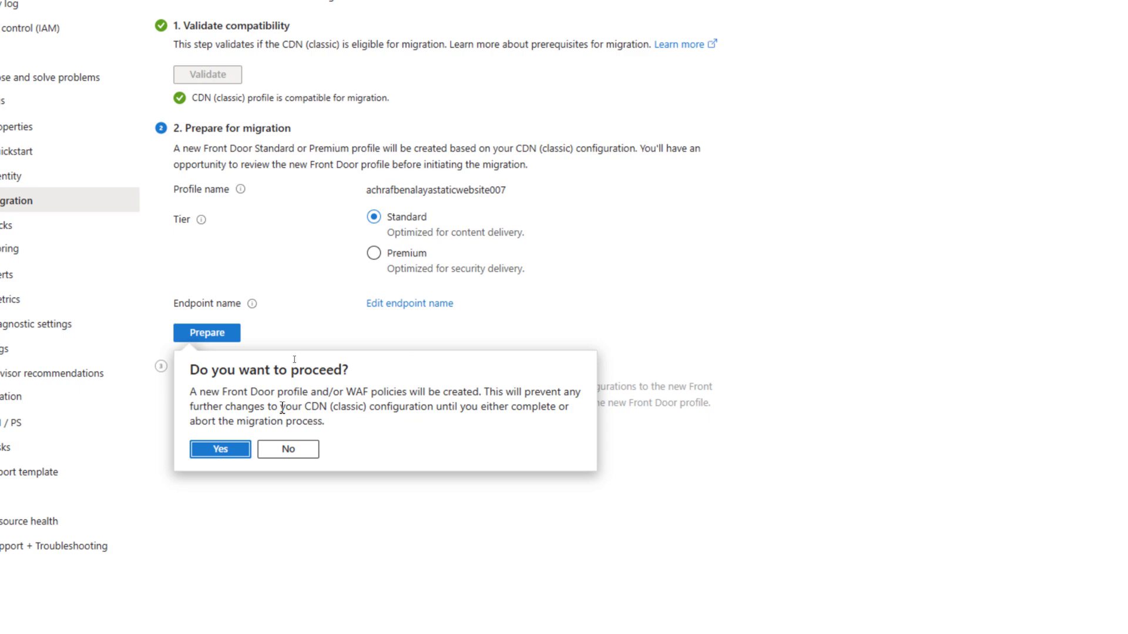
click(223, 449)
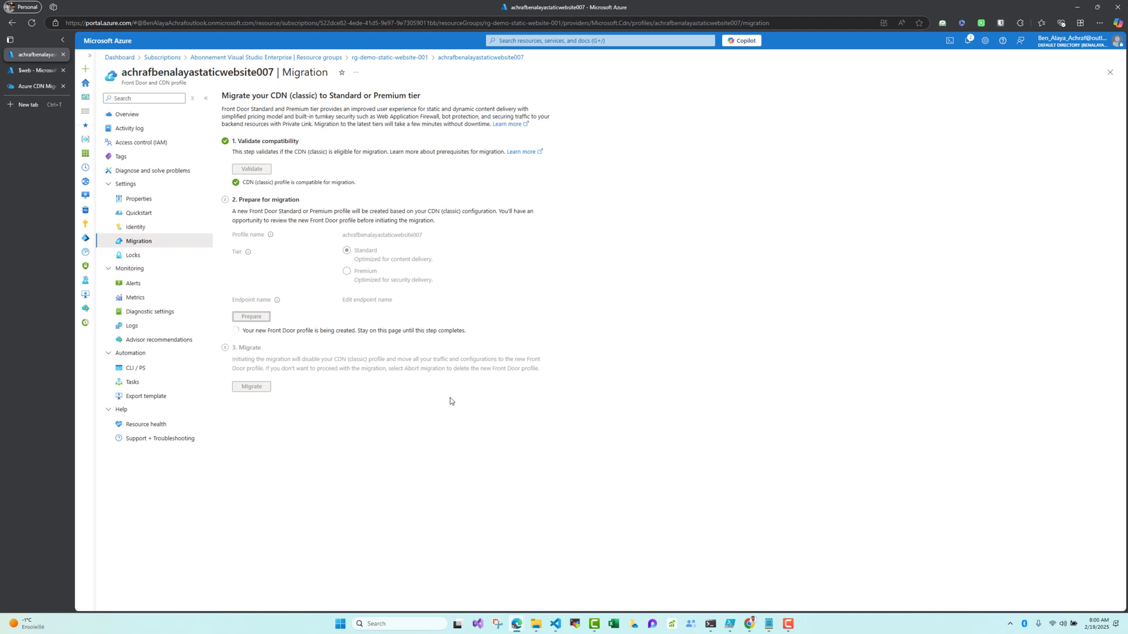
Go from the $web container back to the rg-demo-static-website-001 resource group and refresh its resource list.
click(42, 72)
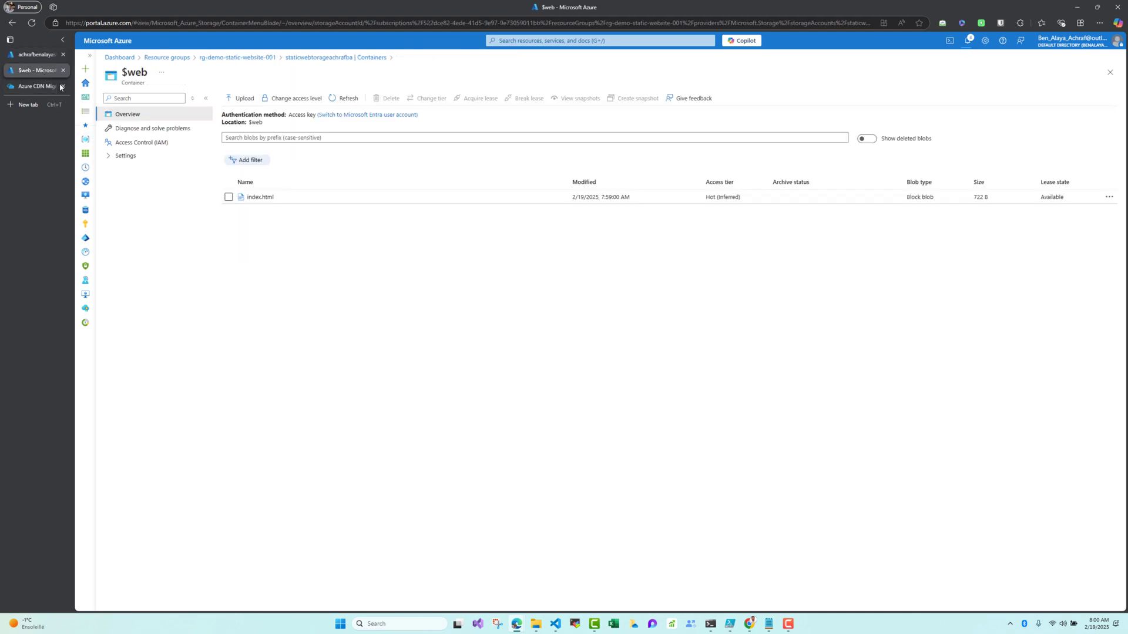
click(1109, 72)
click(164, 119)
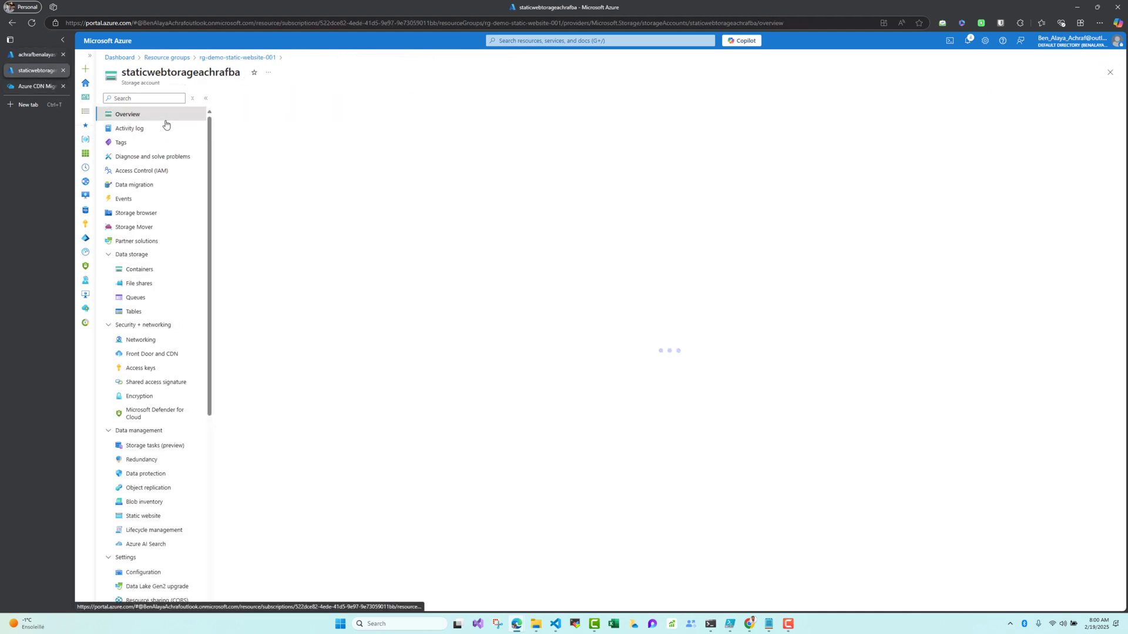
click(365, 135)
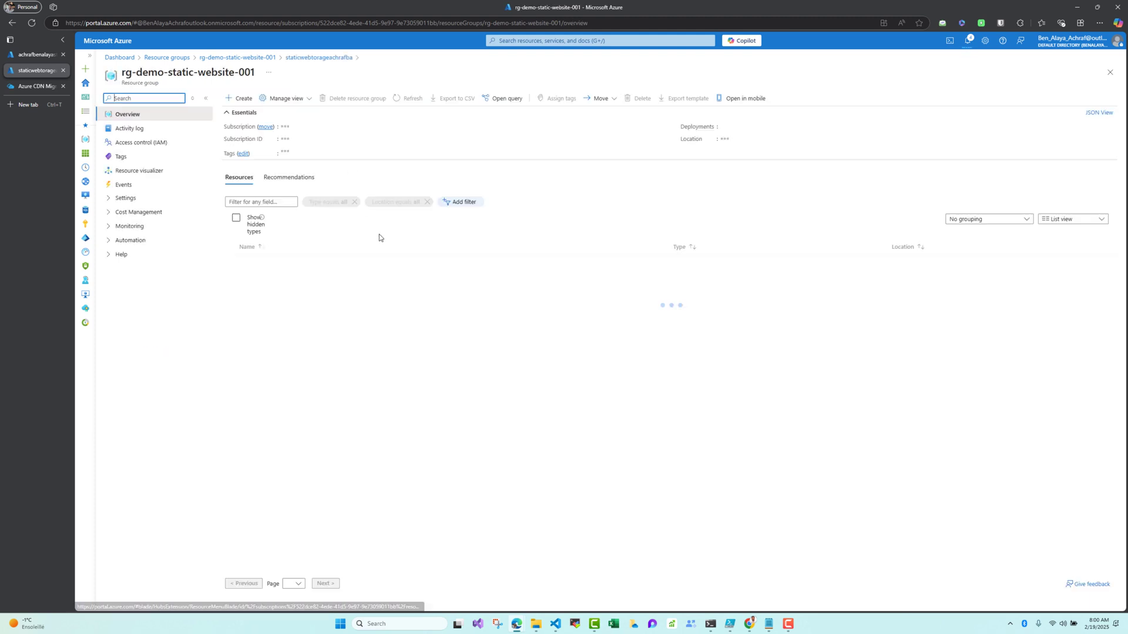
click(404, 100)
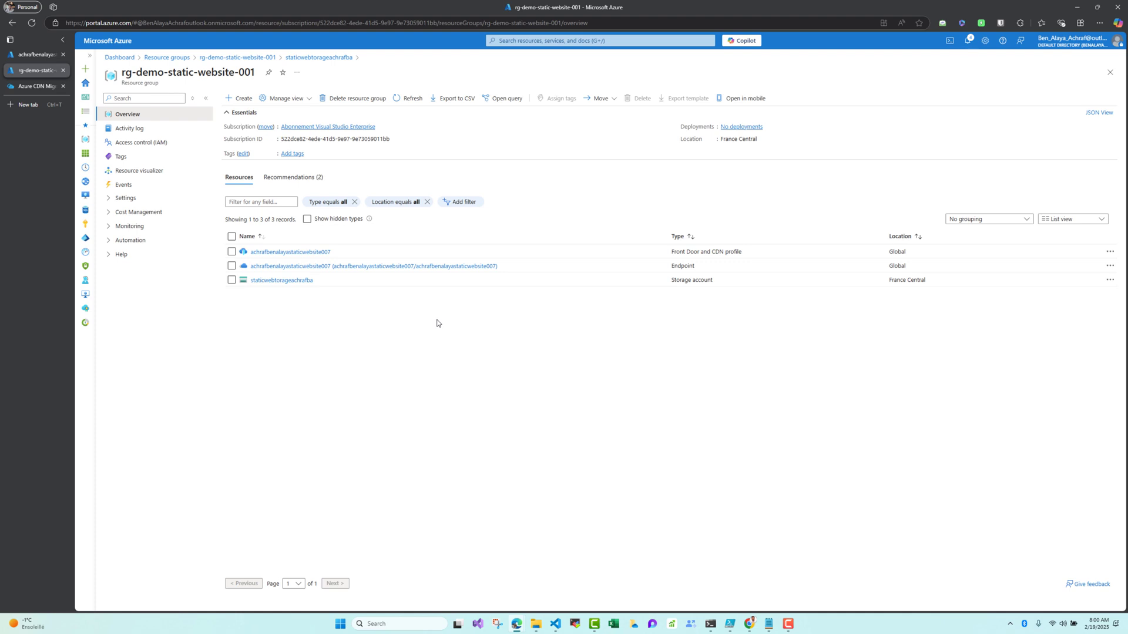
click(412, 99)
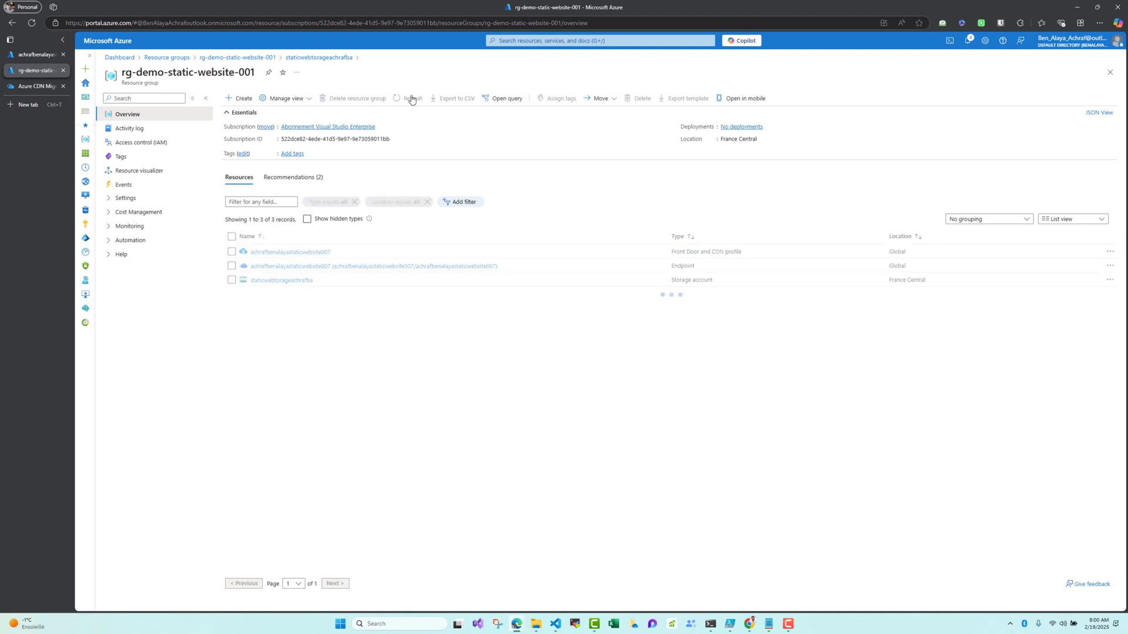
Check the preparation status on the migration page and refresh the resource group's list again.
click(36, 55)
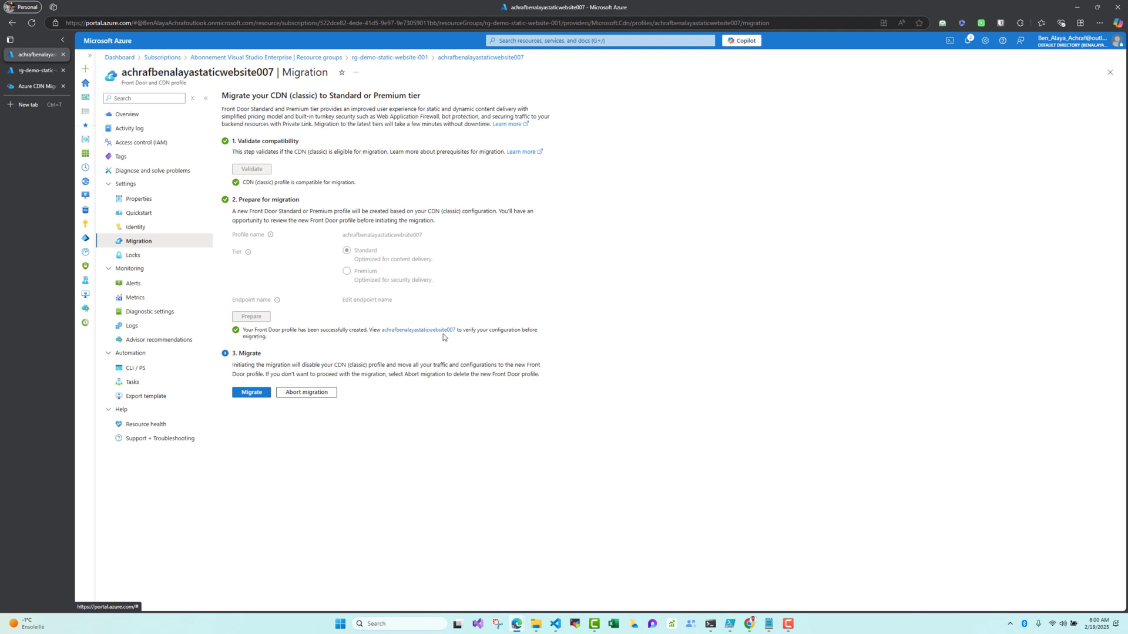
click(37, 70)
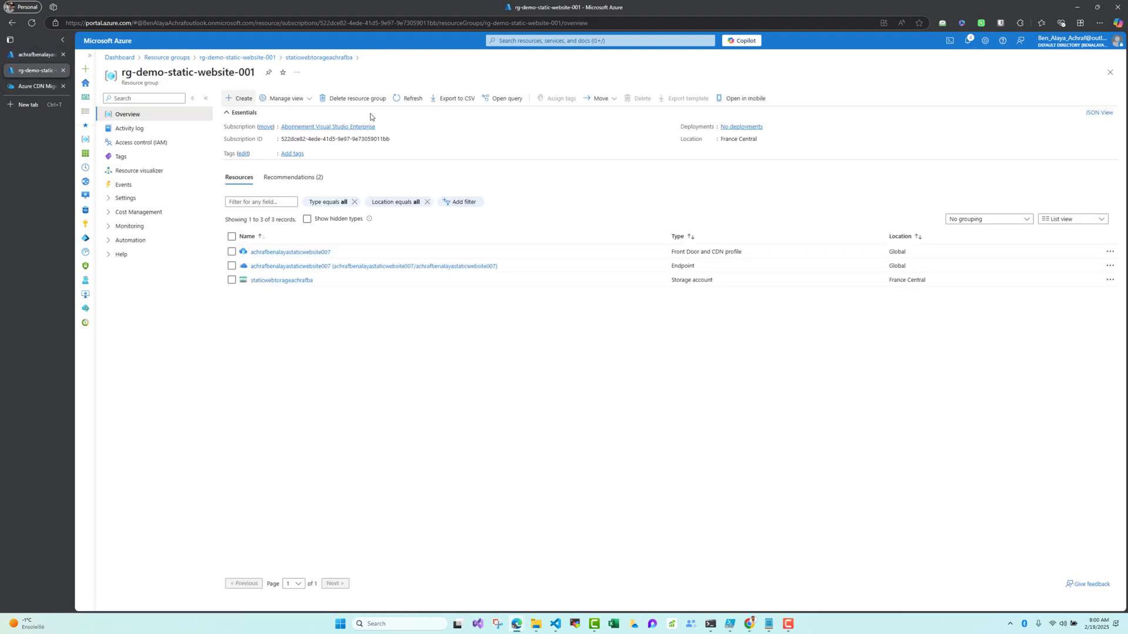
click(411, 98)
click(347, 159)
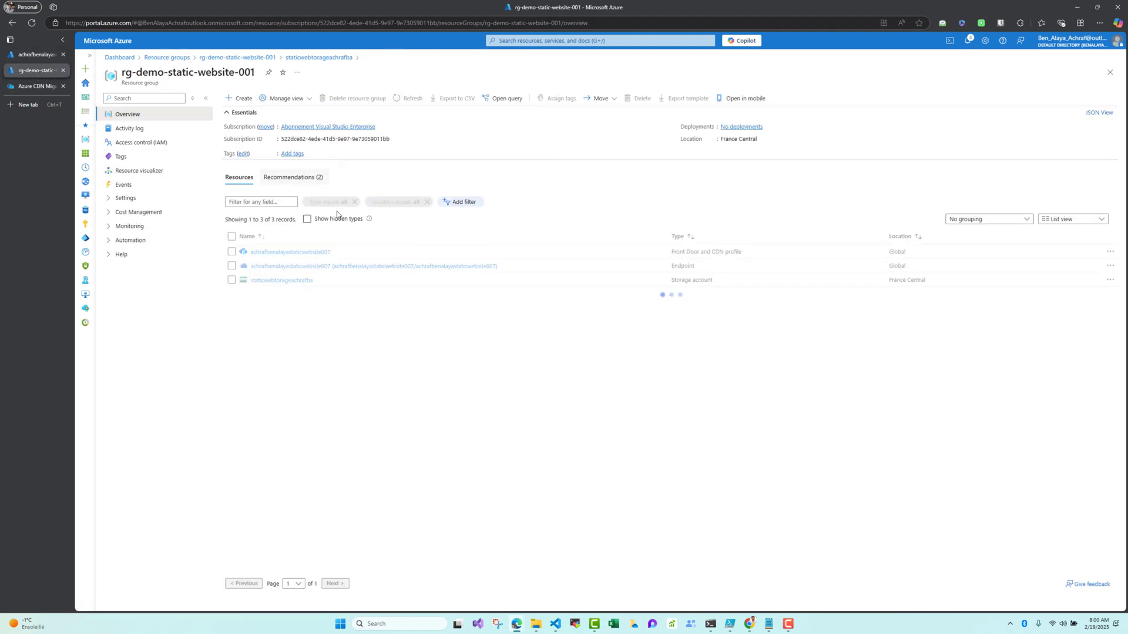
Open the CDN profile from the resource group, close it, and view the endpoint's overview instead.
click(327, 253)
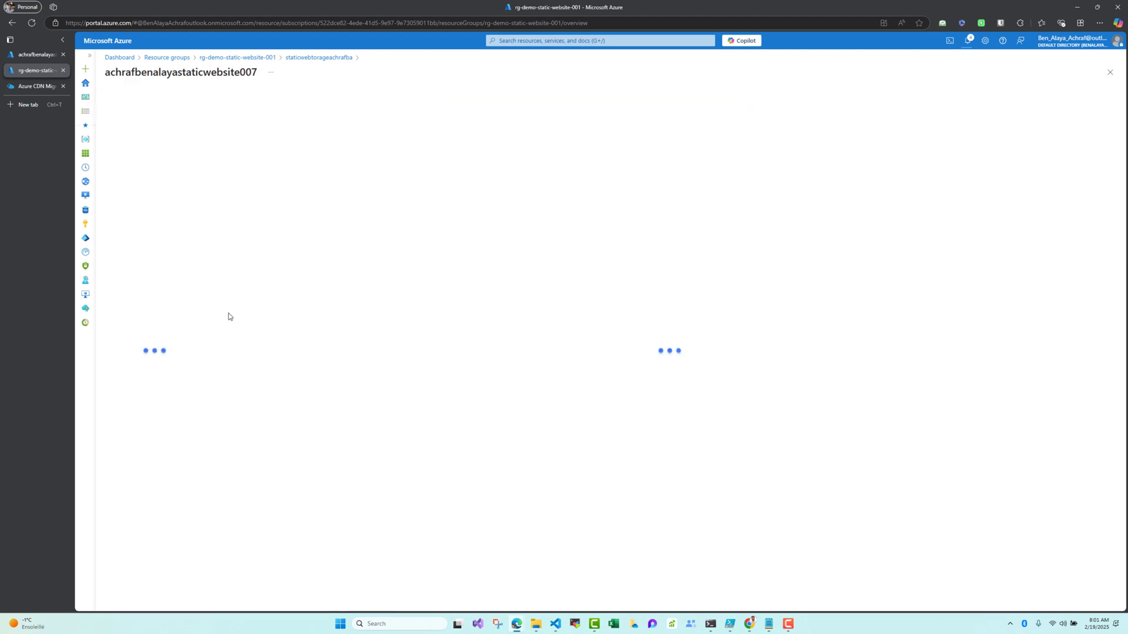
click(1111, 73)
click(329, 271)
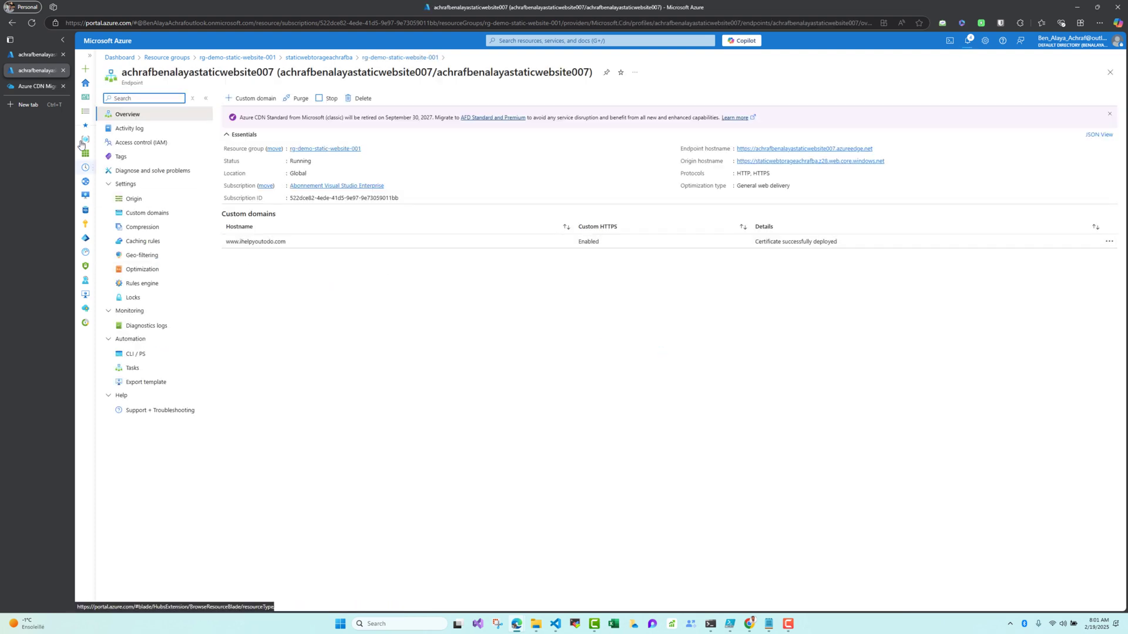
Start the migration of the CDN (classic) profile to the new Front Door profile and confirm migrating the endpoint.
click(35, 55)
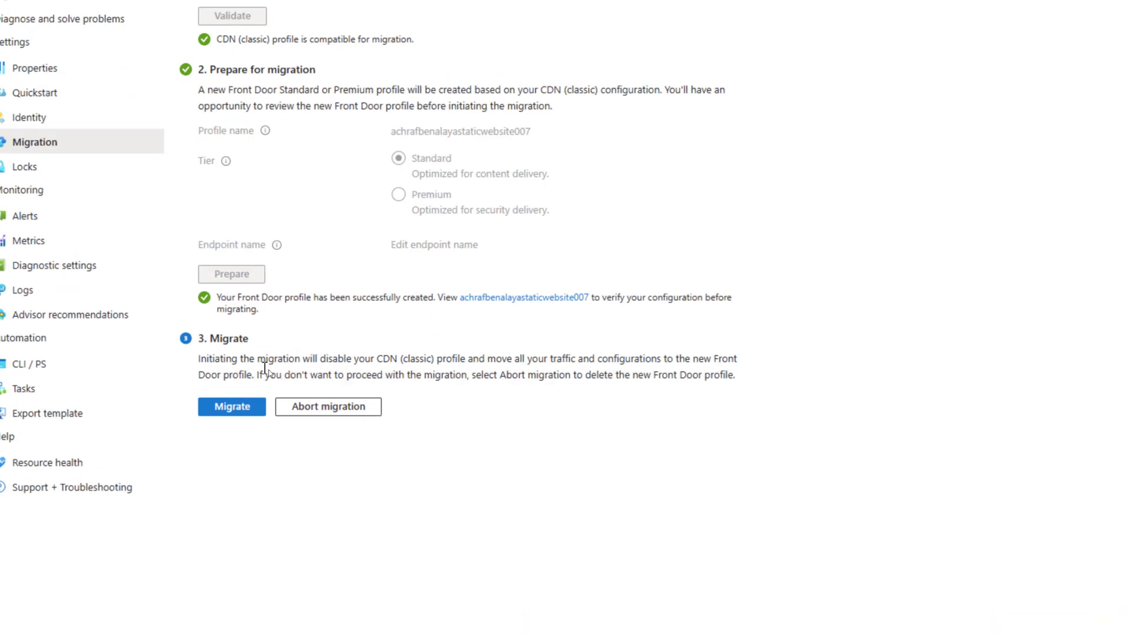
click(229, 411)
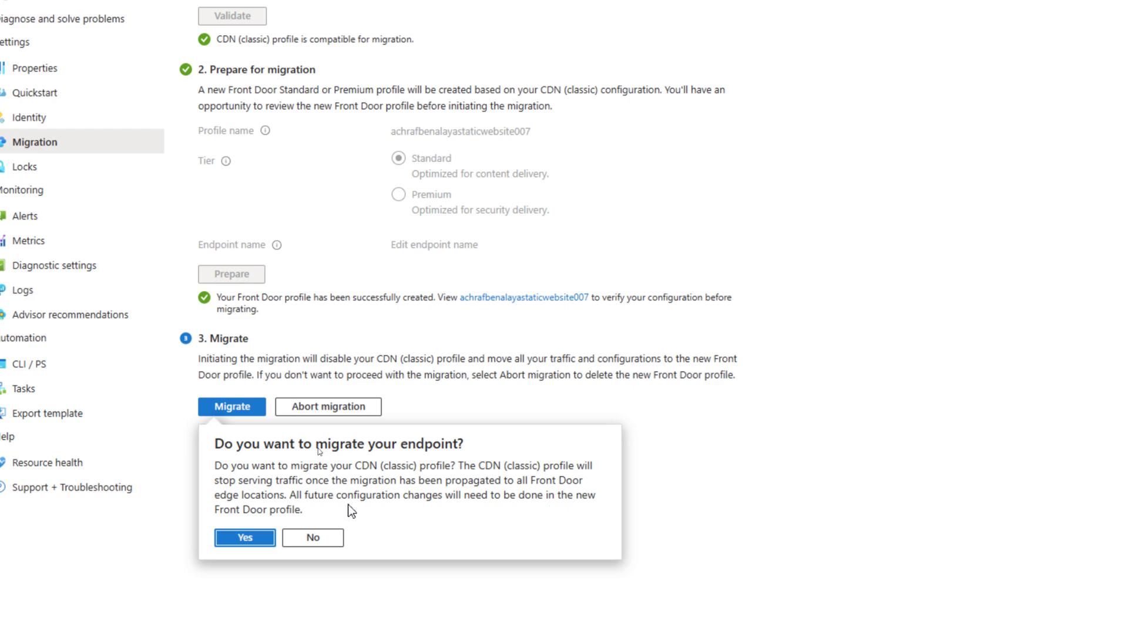
click(255, 539)
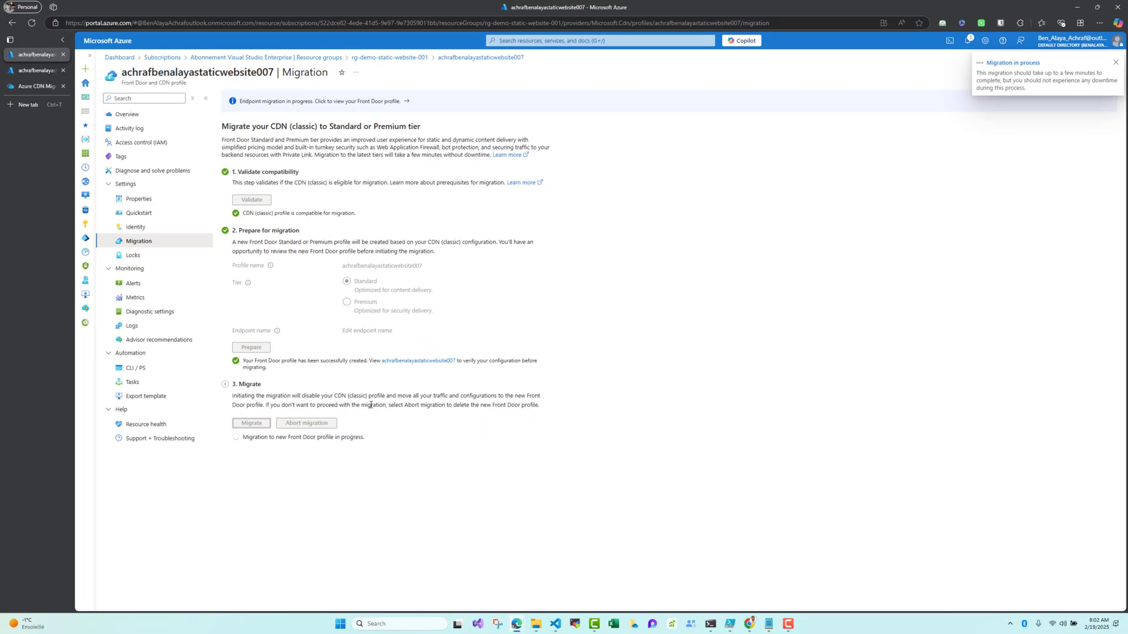
Close the endpoint's overview to return to the rg-demo-static-website-001 resource group, and refresh its resource list repeatedly.
click(36, 70)
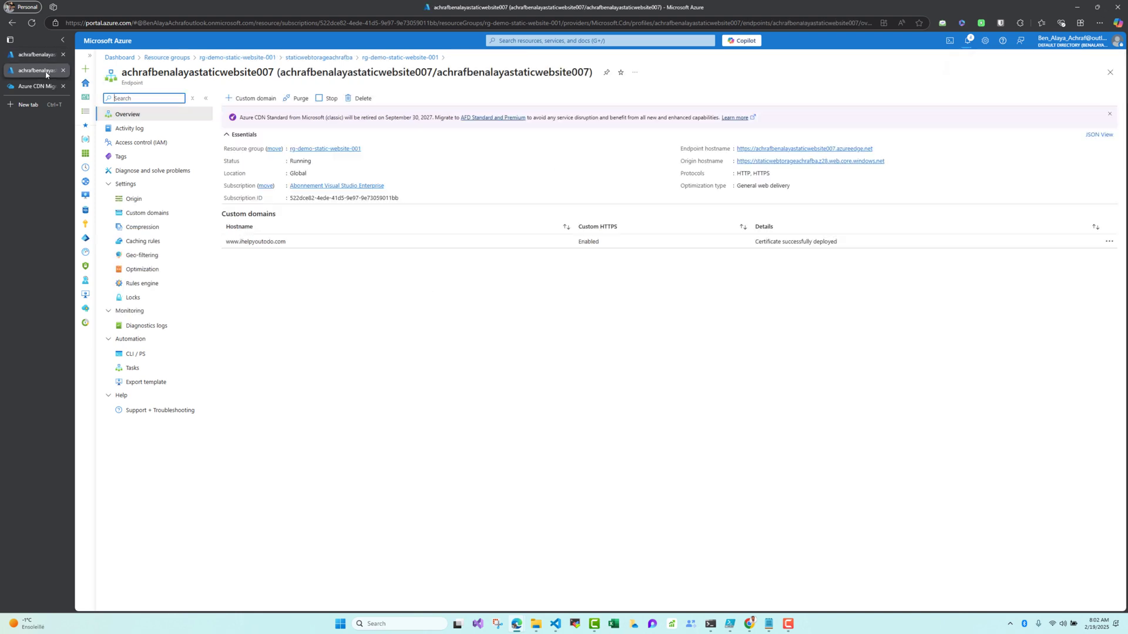
click(1110, 72)
click(411, 97)
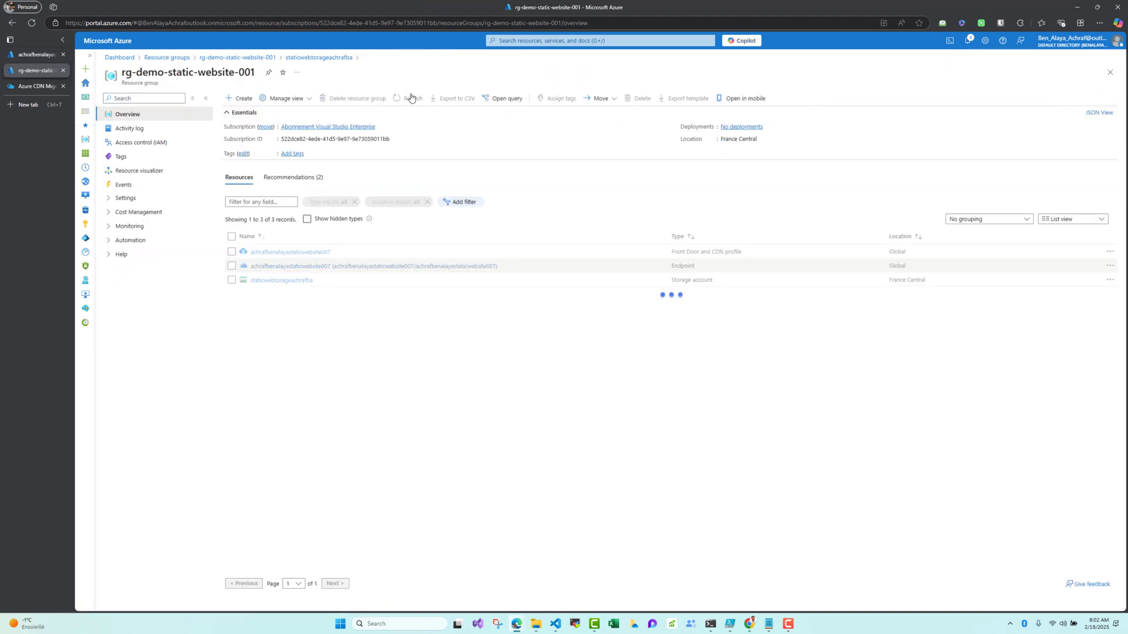
click(411, 98)
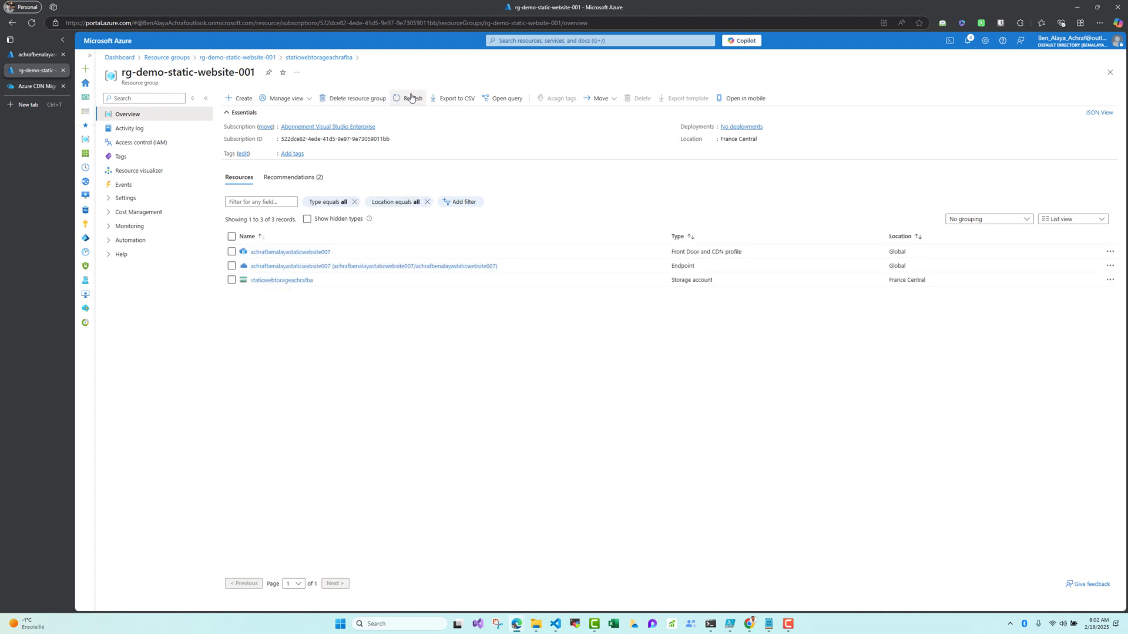
click(411, 98)
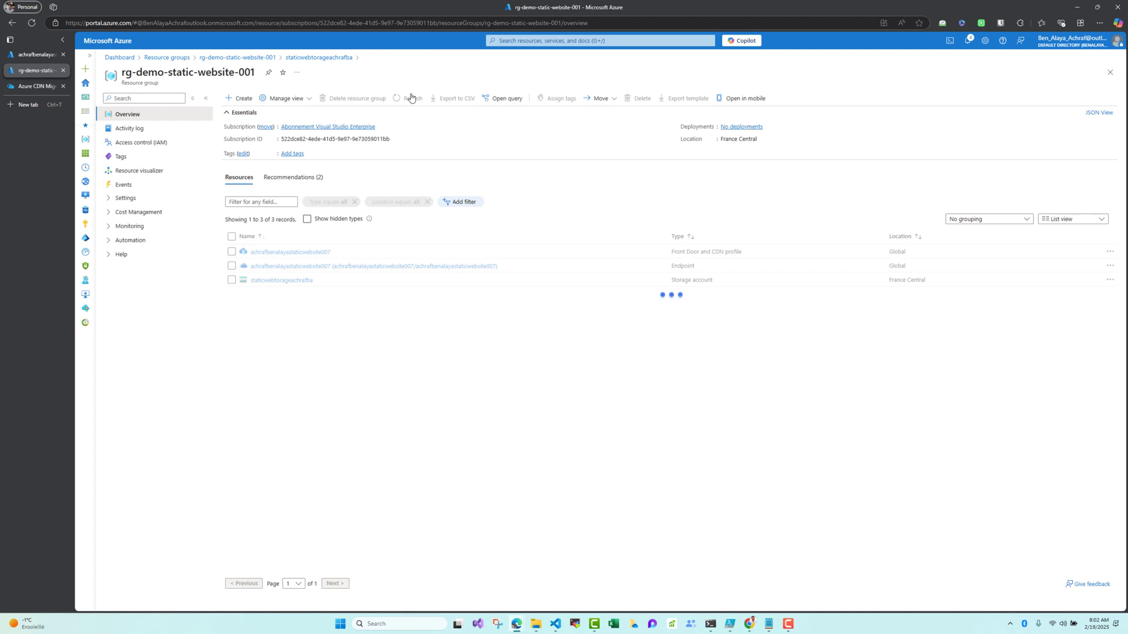
click(411, 98)
click(359, 160)
click(36, 54)
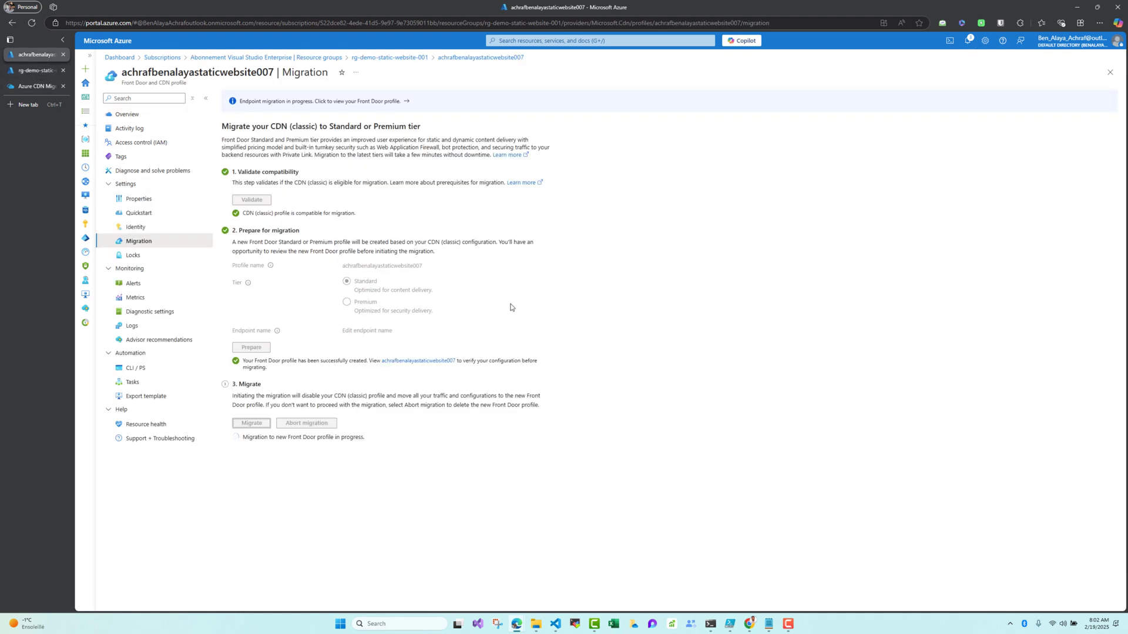
click(968, 42)
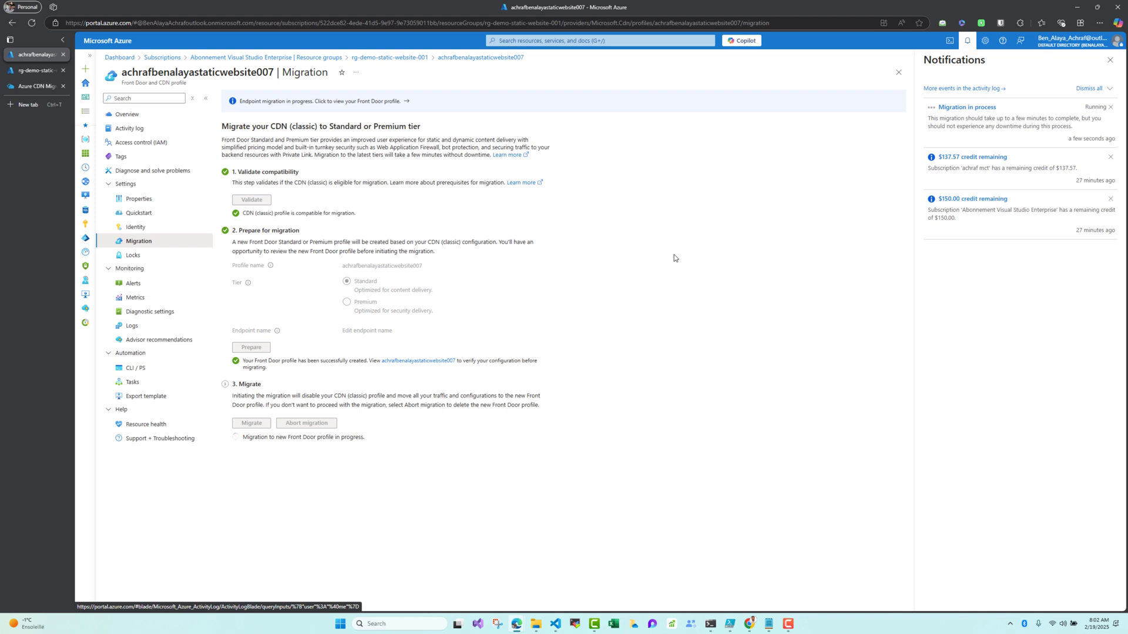
click(36, 86)
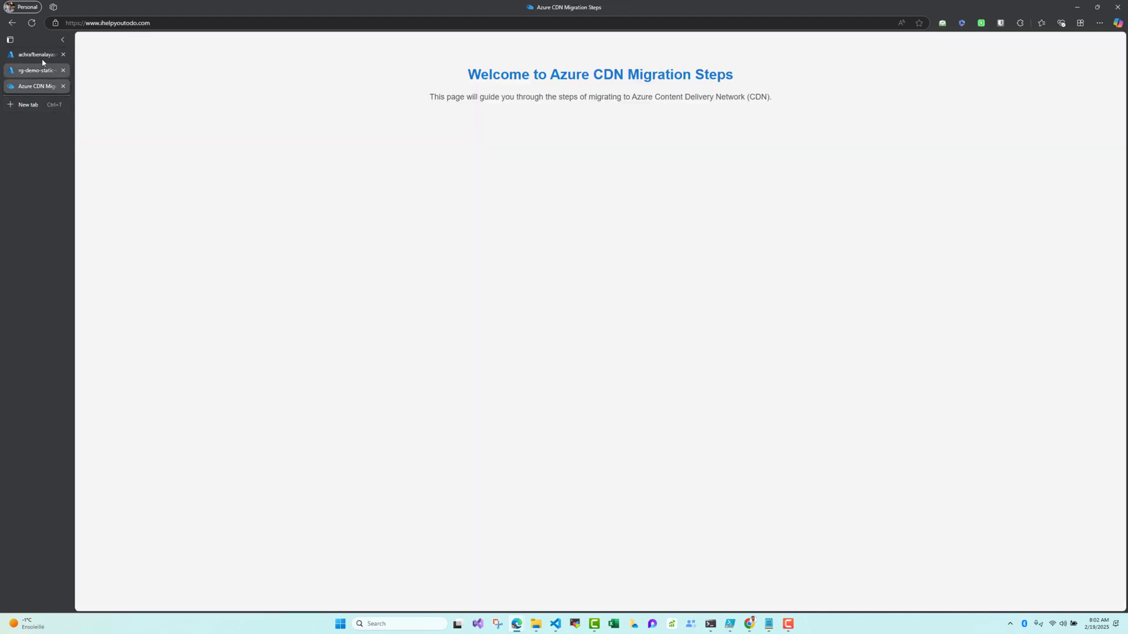
click(185, 24)
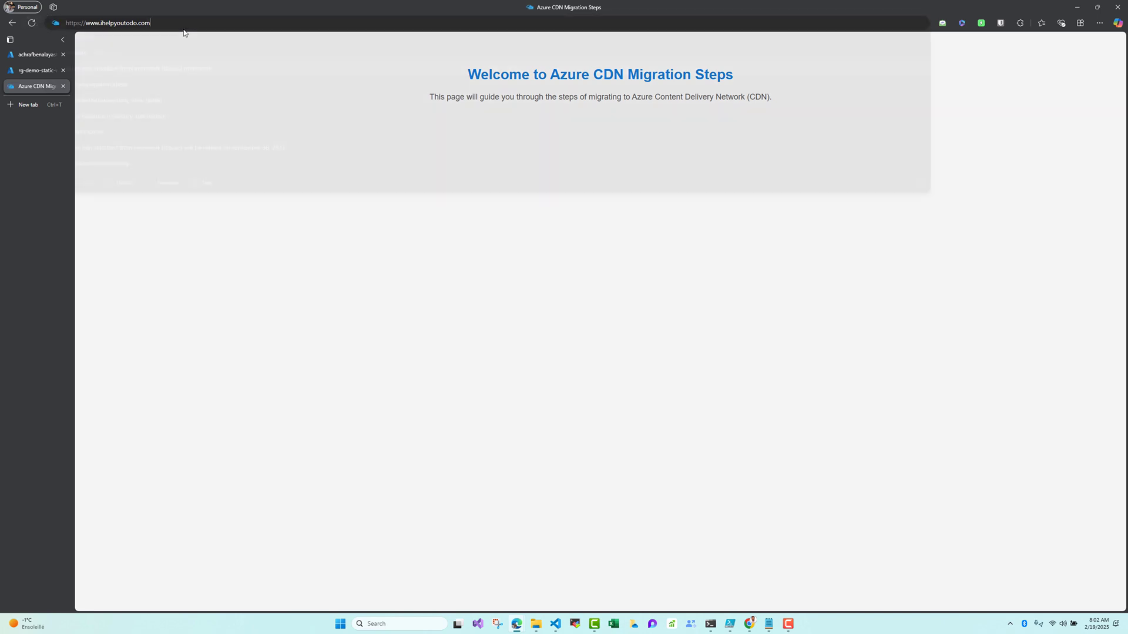
click(185, 24)
click(185, 23)
click(185, 24)
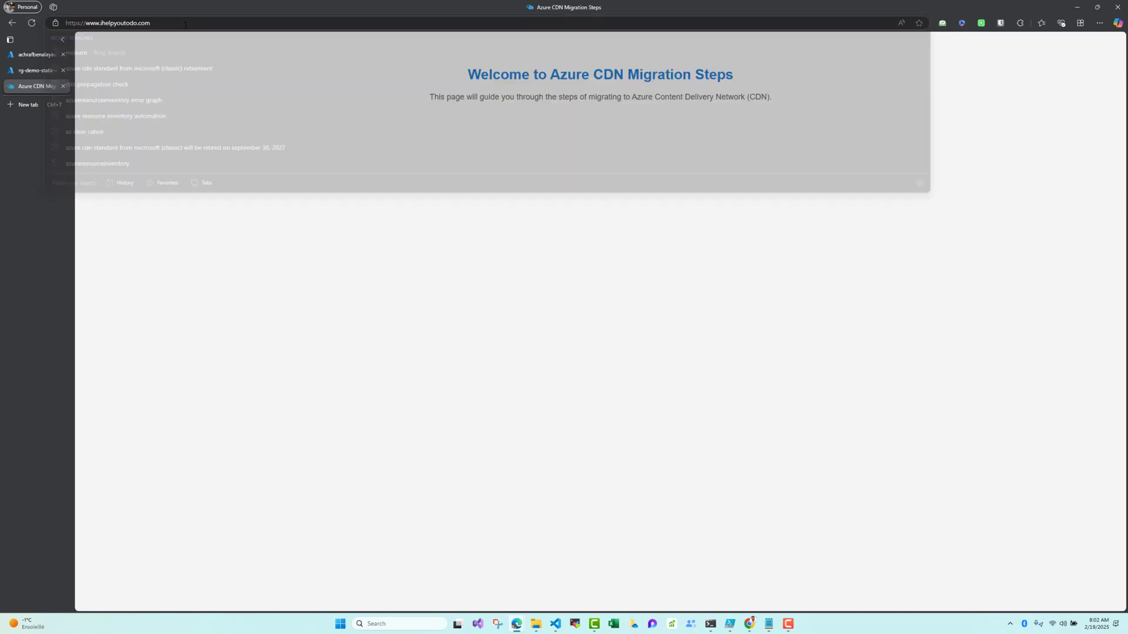
click(185, 24)
click(185, 25)
Read the migration notifications, close them, and expand all menu groups of the migrated Front Door profile.
click(24, 70)
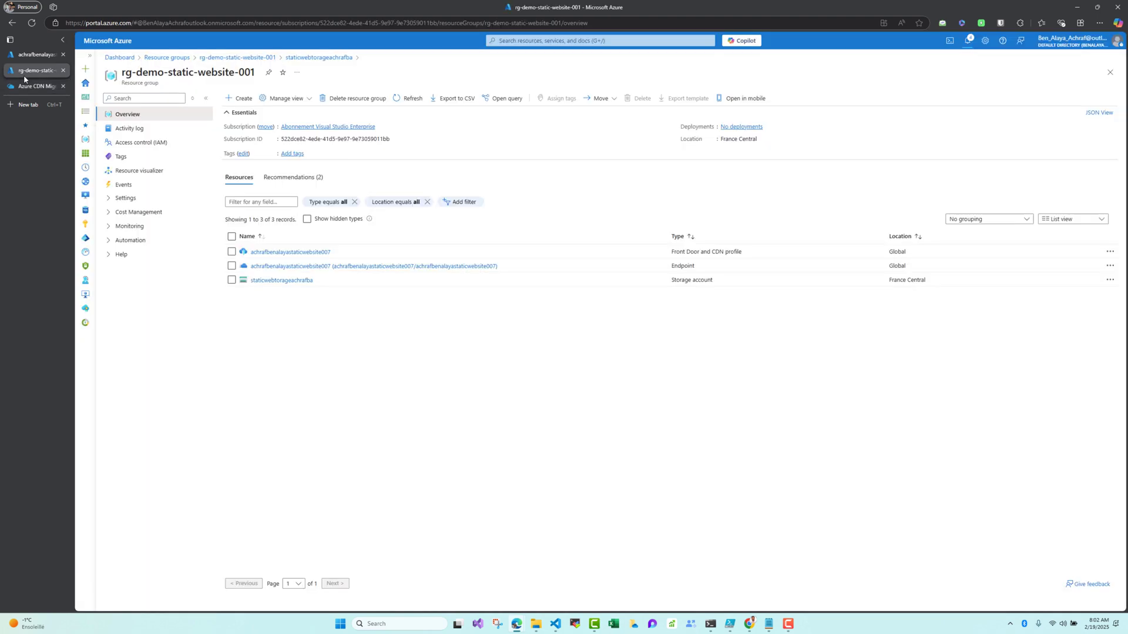
click(967, 43)
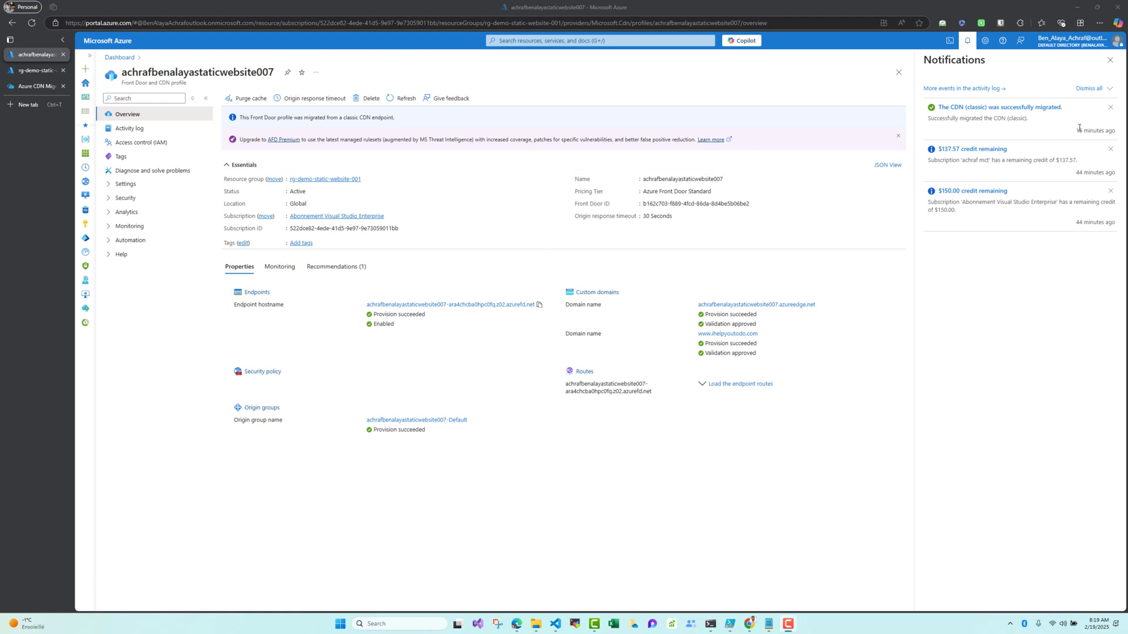
click(1110, 60)
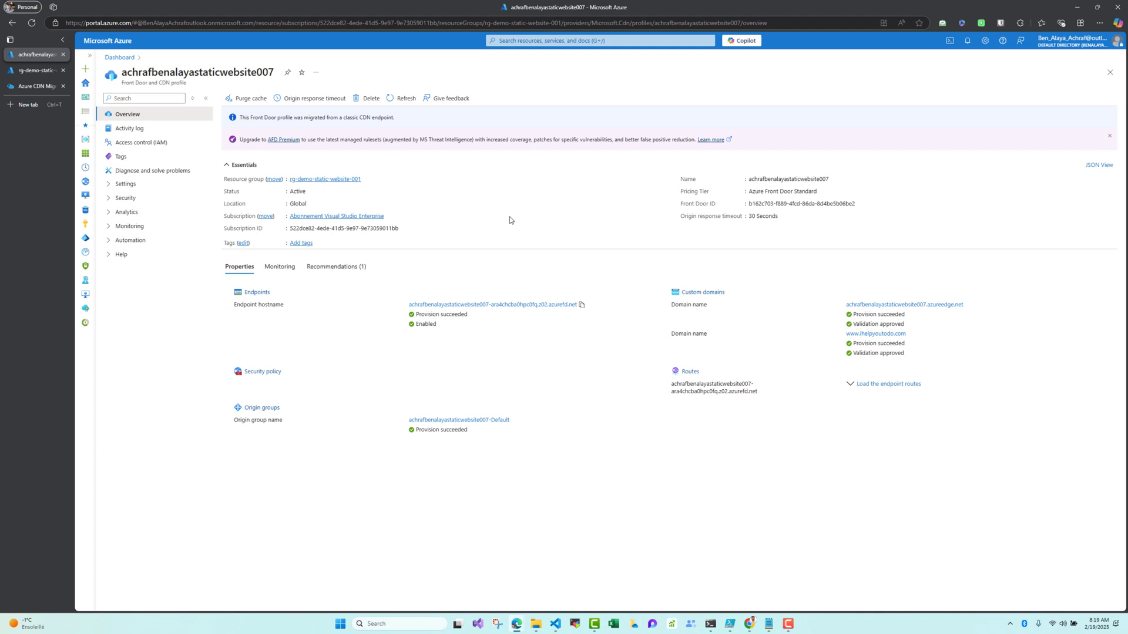
click(193, 99)
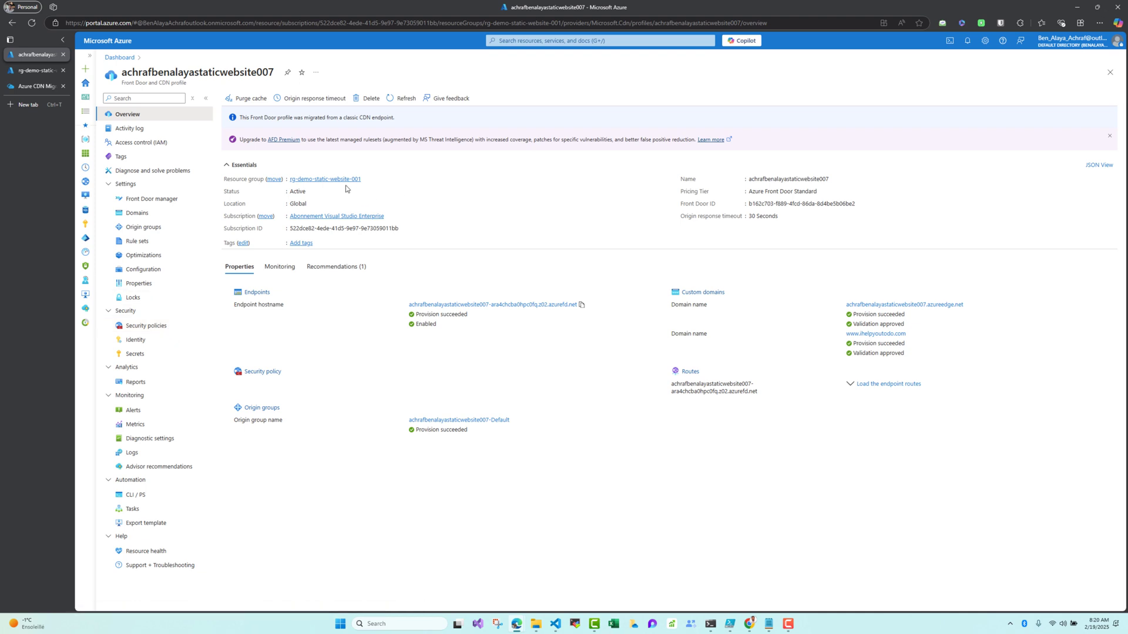
Open the profile's resource group, reopen the Front Door profile from its resource list, and examine the pricing tier.
click(330, 180)
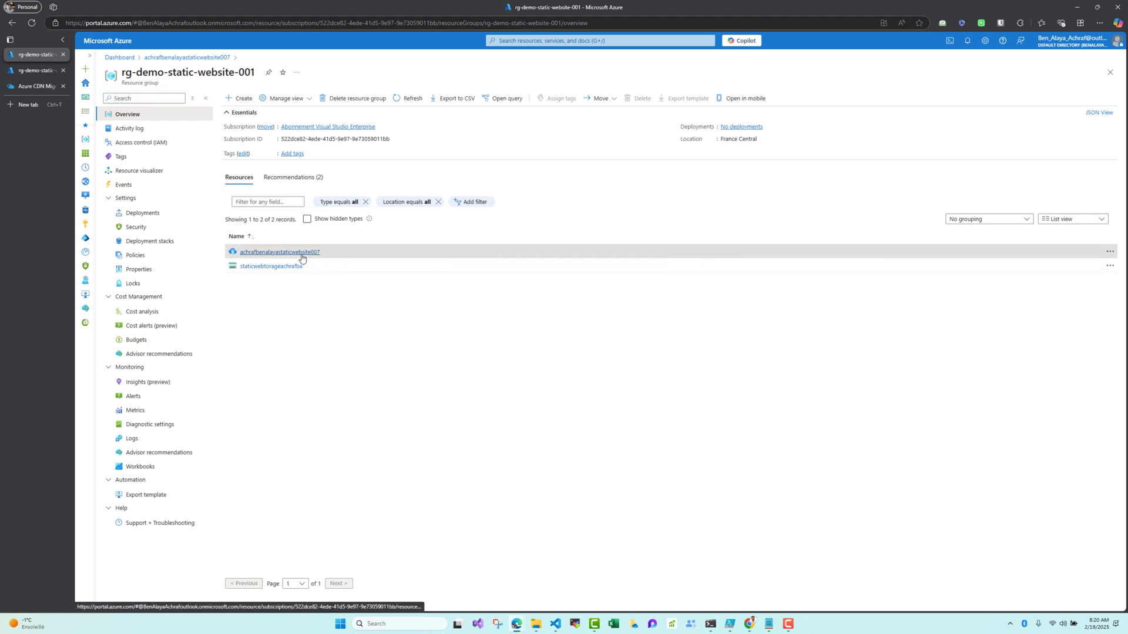
click(279, 252)
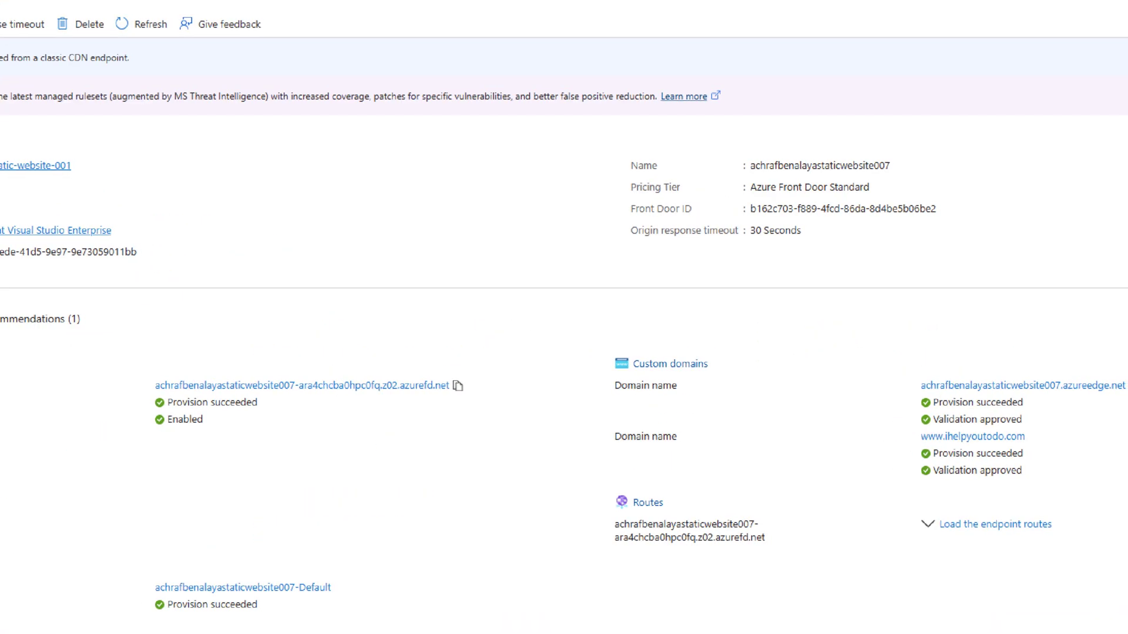
mouse_move(752, 198)
mouse_down()
mouse_move(909, 197)
mouse_move(828, 175)
mouse_move(746, 182)
mouse_move(745, 207)
mouse_up()
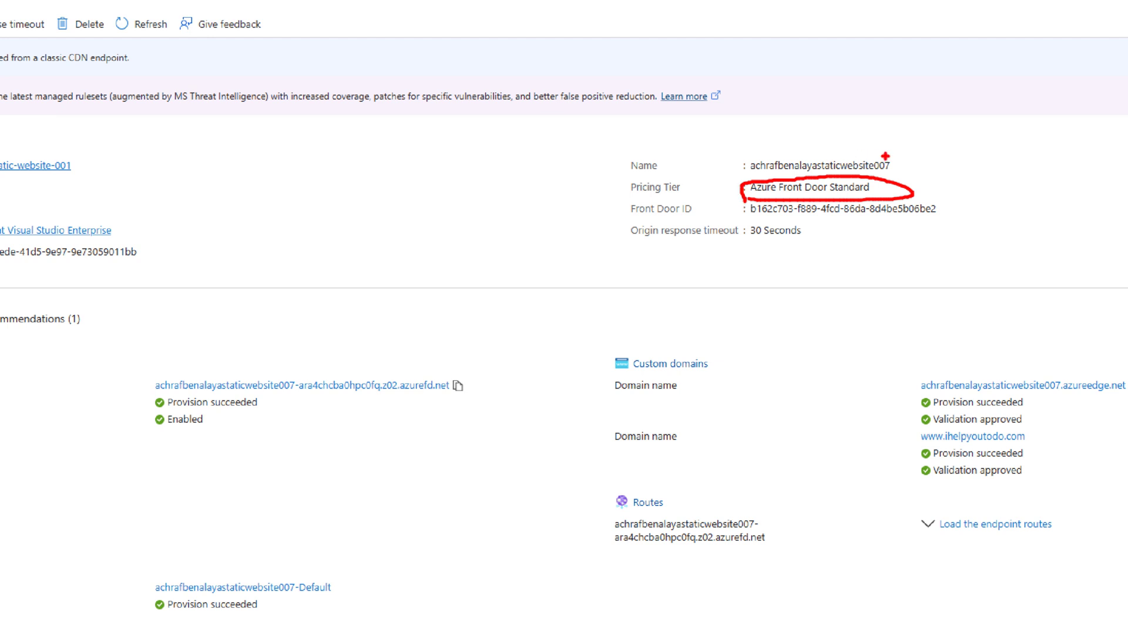
mouse_move(885, 156)
mouse_down()
mouse_move(922, 156)
mouse_move(918, 171)
mouse_move(888, 177)
mouse_move(901, 182)
mouse_up()
key(Escape)
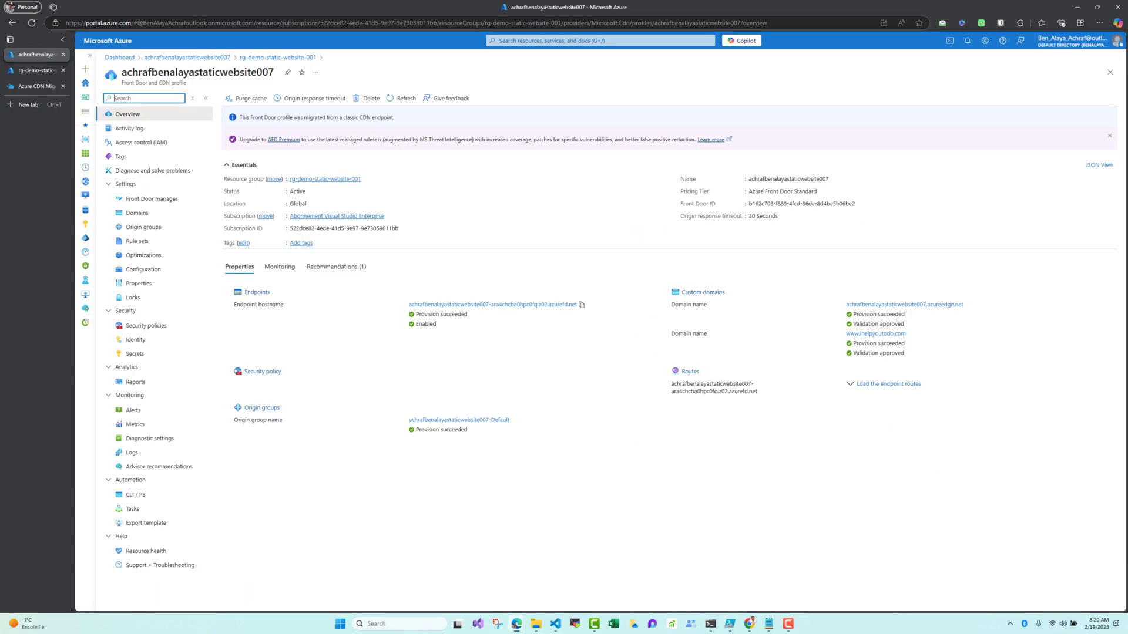
click(39, 86)
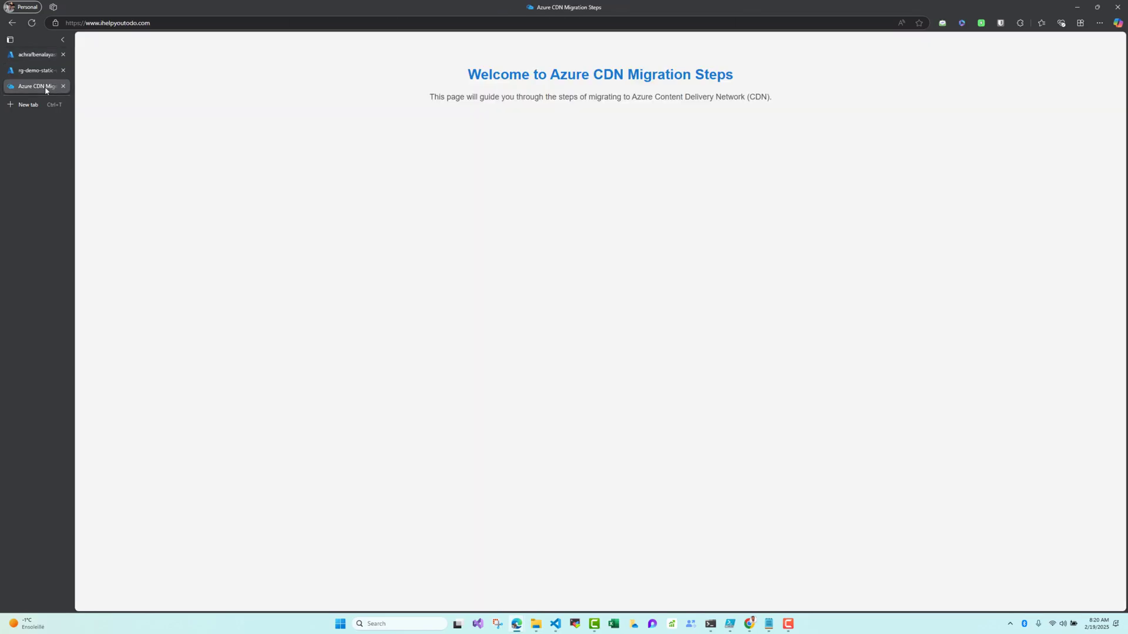
click(32, 23)
click(32, 23)
Go back to the rg-demo-static-website-001 resource group, close its notifications, and open the Front Door profile listed there.
click(44, 70)
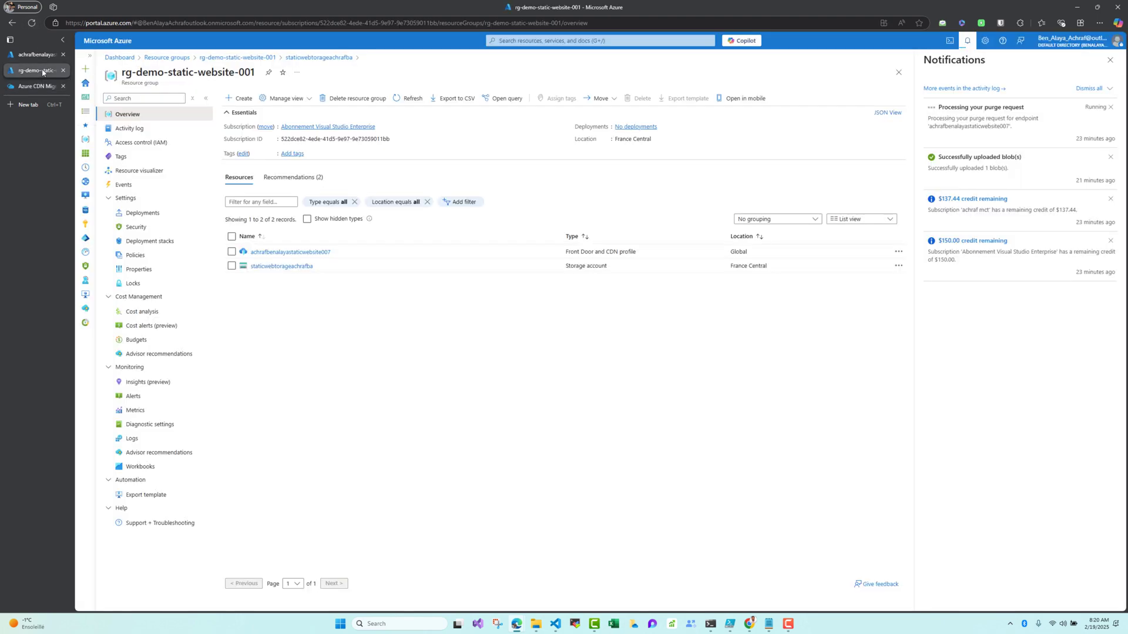
click(39, 57)
click(39, 70)
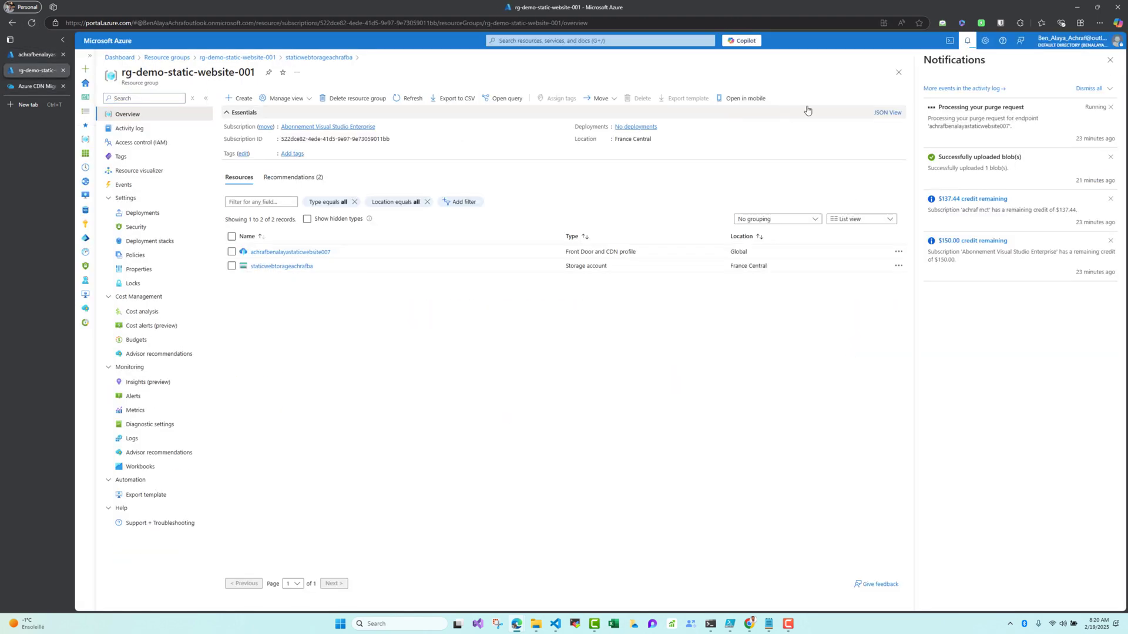
click(1109, 64)
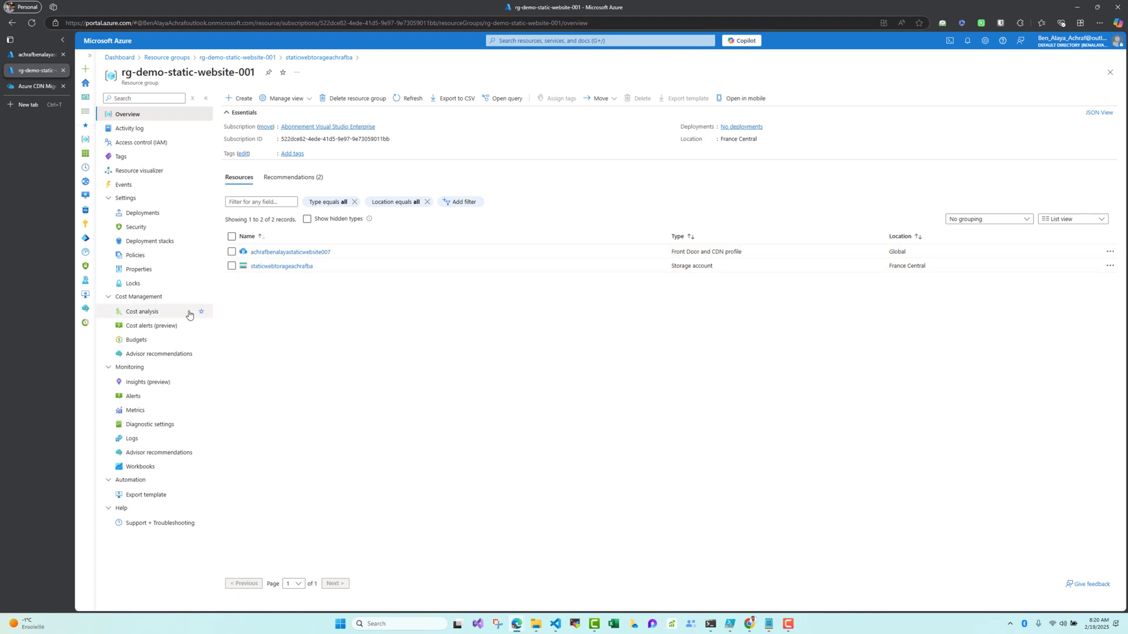
click(300, 254)
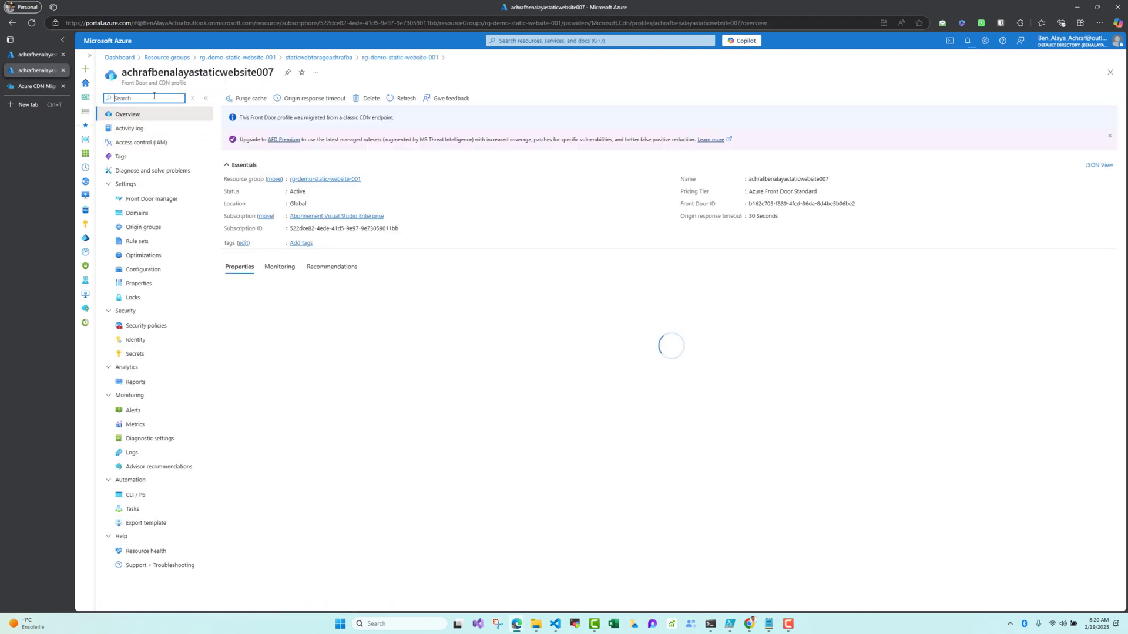
Review the Front Door manager, domains, origin groups and rule sets of the migrated profile.
click(155, 202)
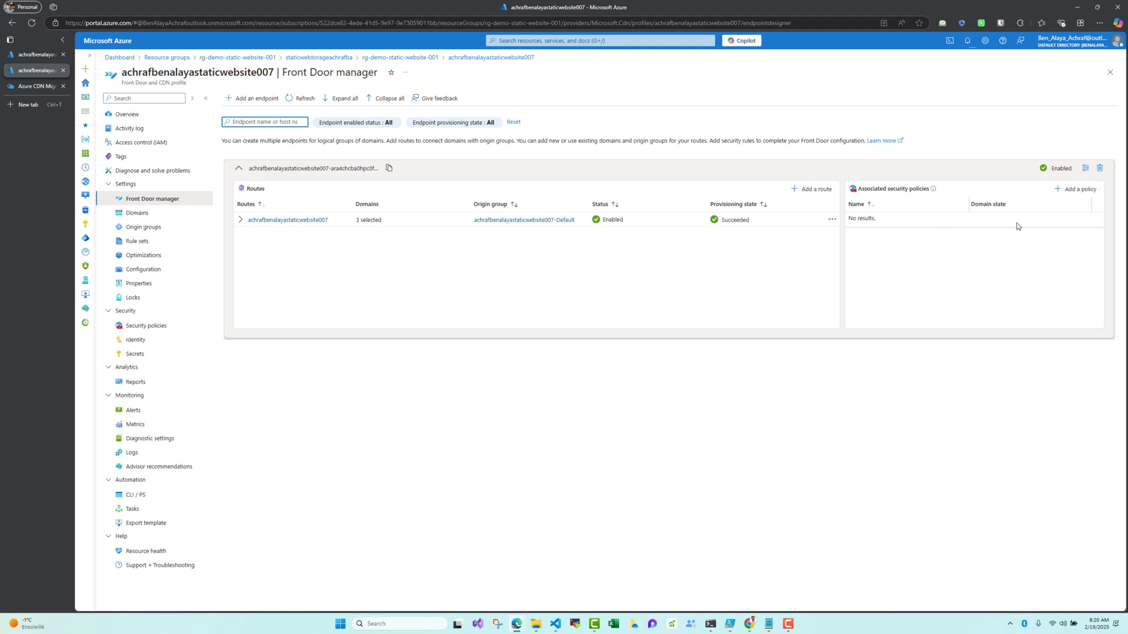
click(153, 218)
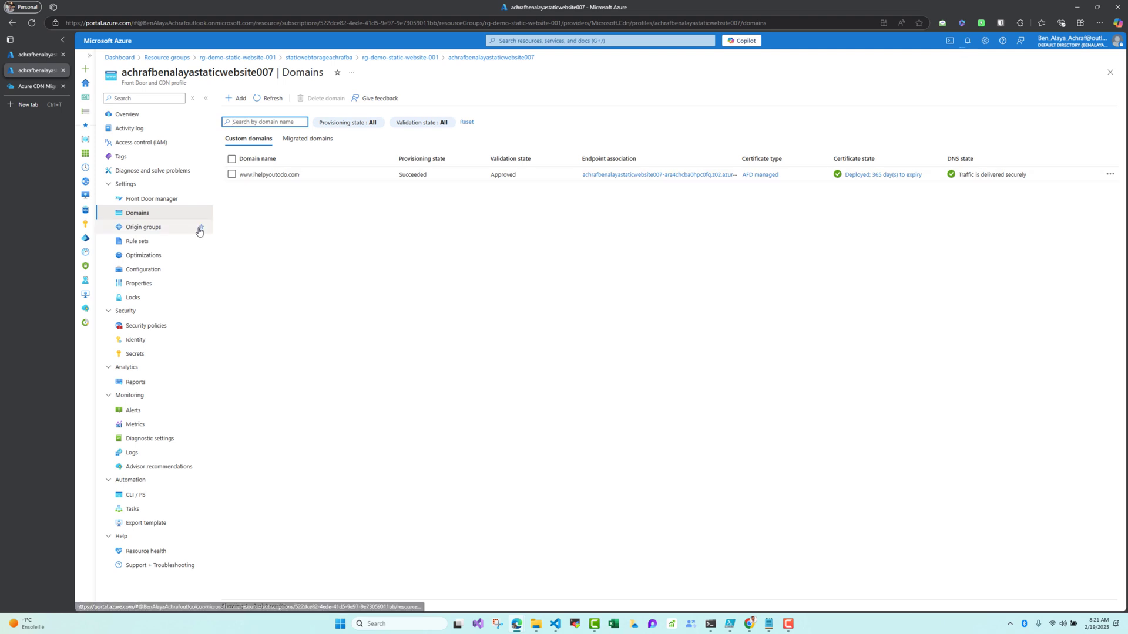
click(159, 233)
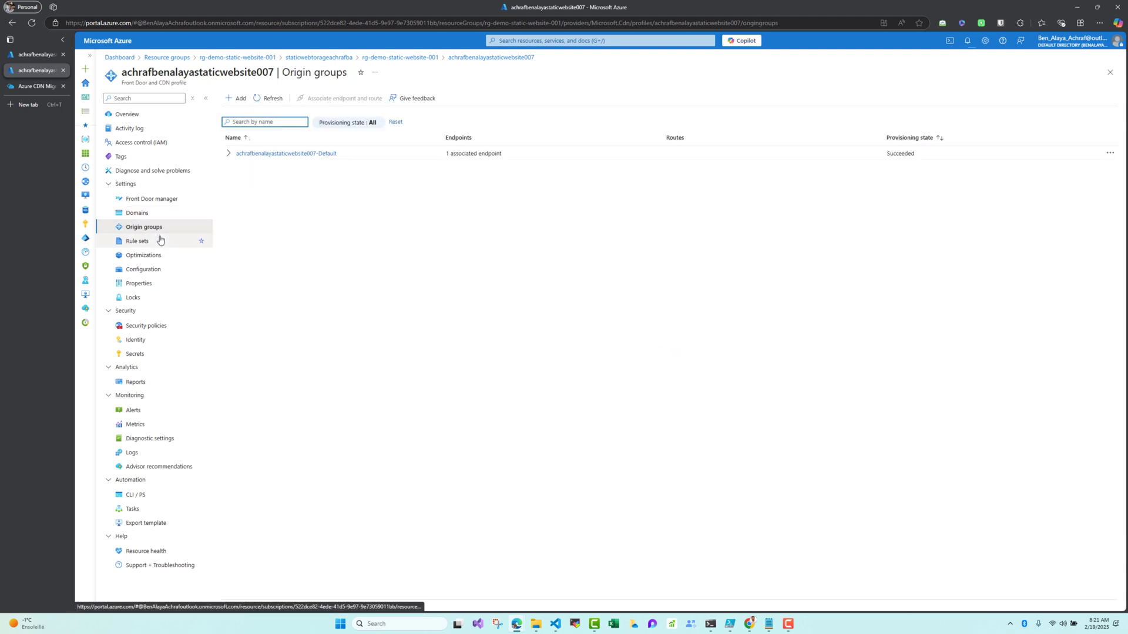
click(162, 241)
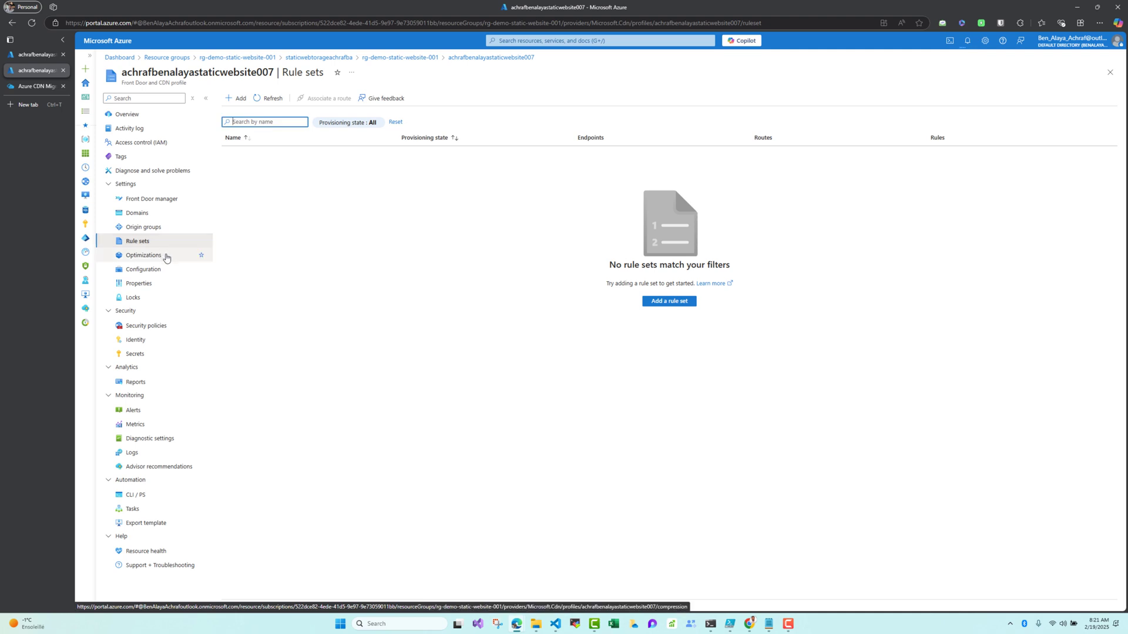
Start a new security policy for the Front Door profile, name it test, and select all three available domains.
click(156, 331)
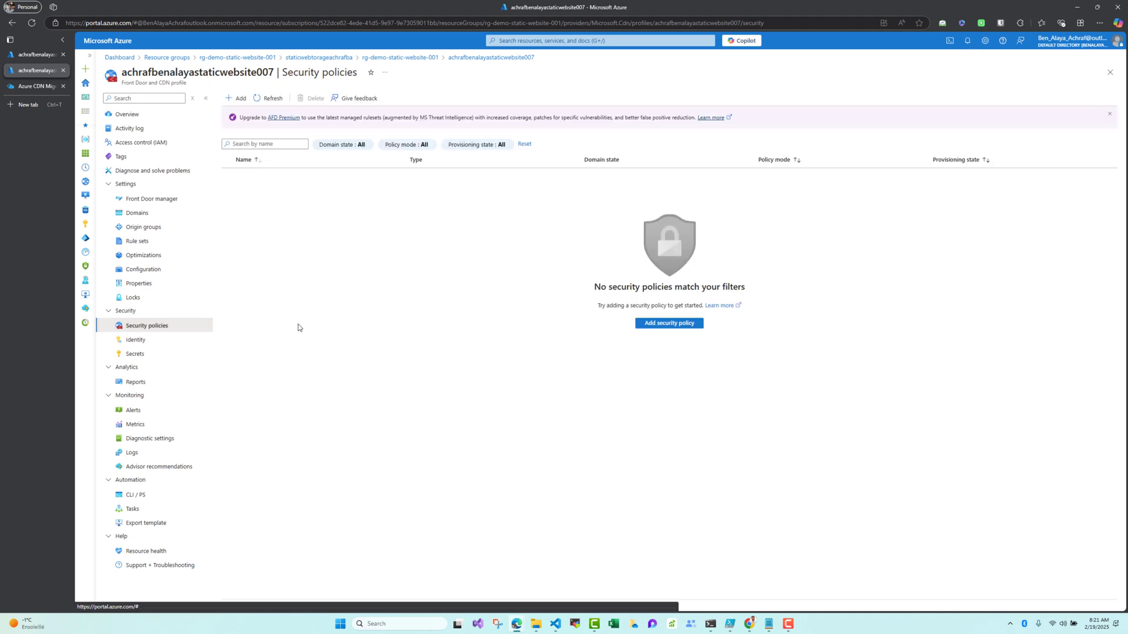
click(237, 98)
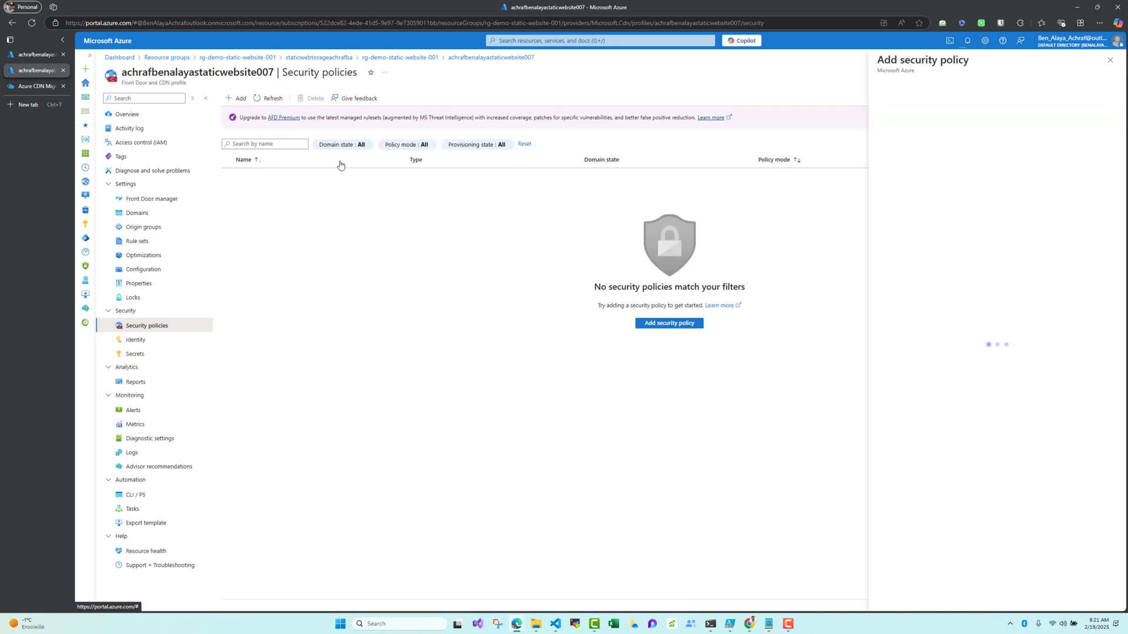
click(1005, 118)
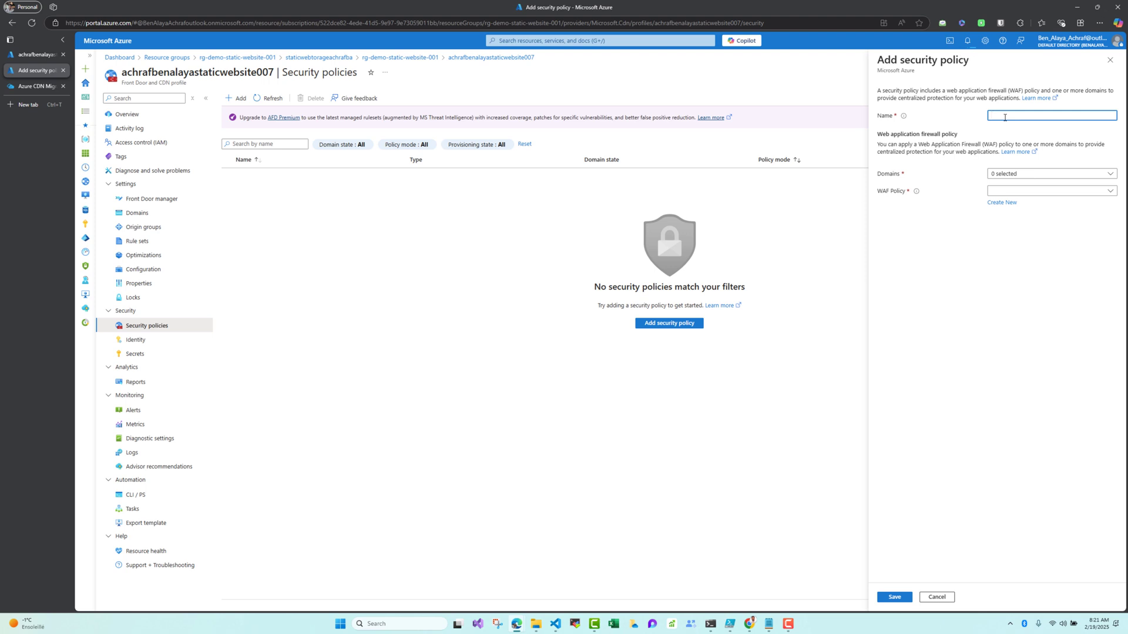
click(1025, 174)
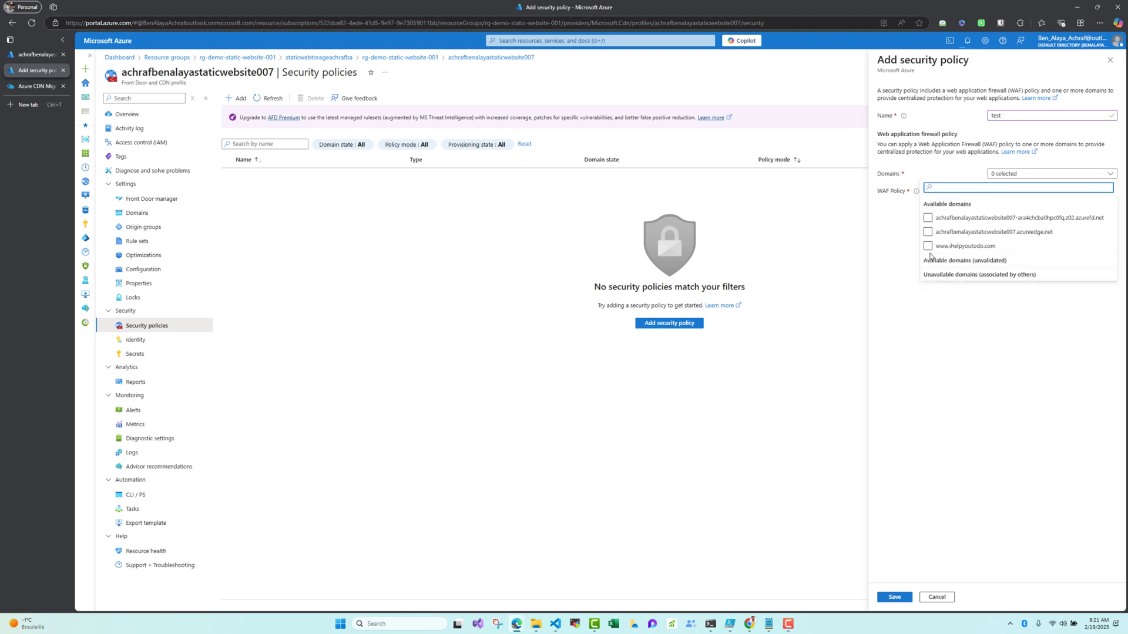
click(929, 219)
click(915, 233)
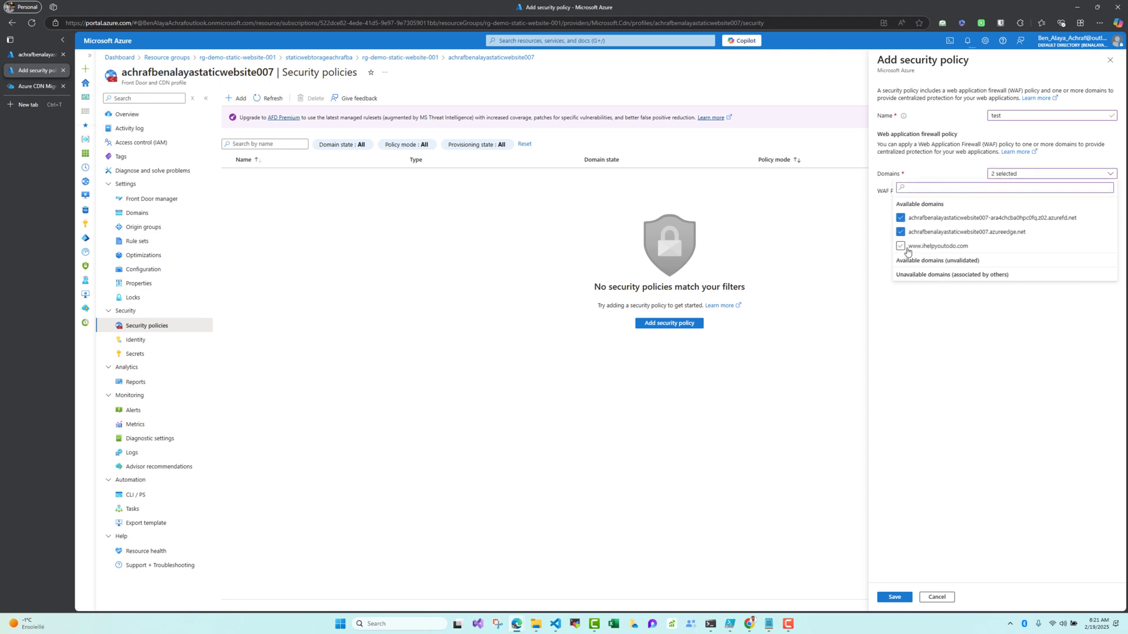
click(915, 247)
click(922, 308)
Create a new WAF policy named wafdemo001 for the test security policy, save it, and refresh the policy list.
click(1019, 192)
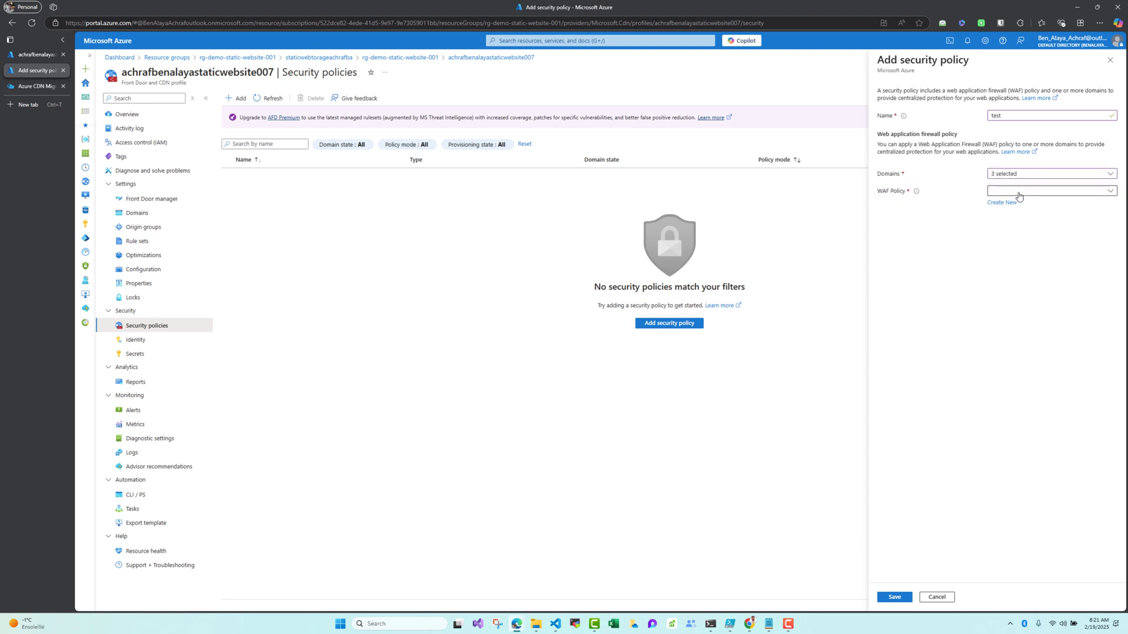
click(1019, 192)
click(1088, 196)
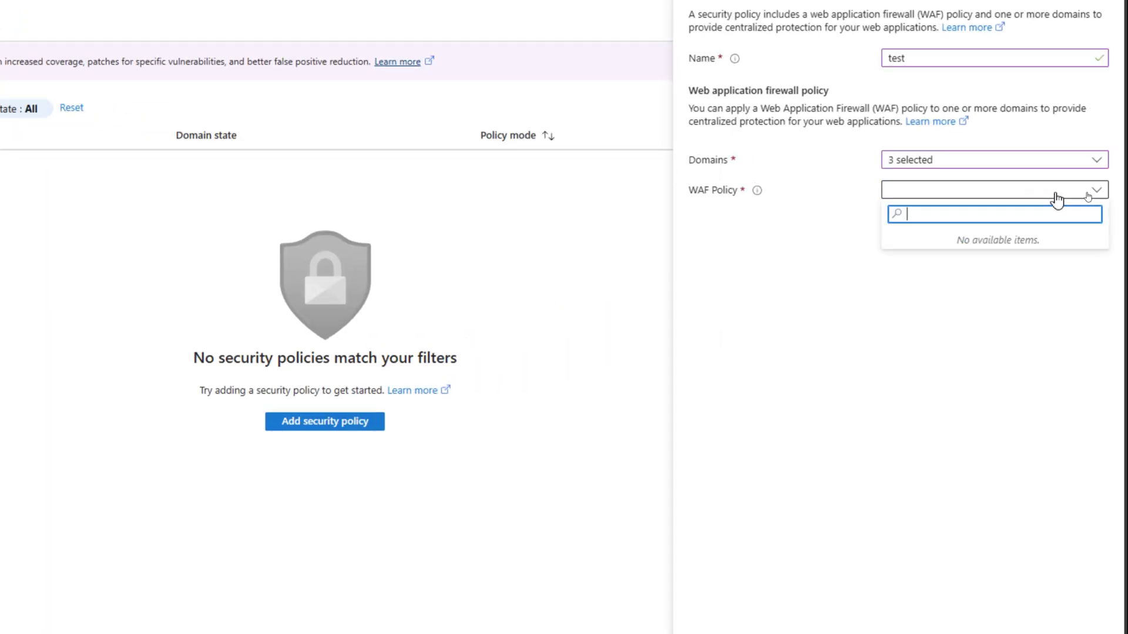
click(1056, 195)
click(906, 210)
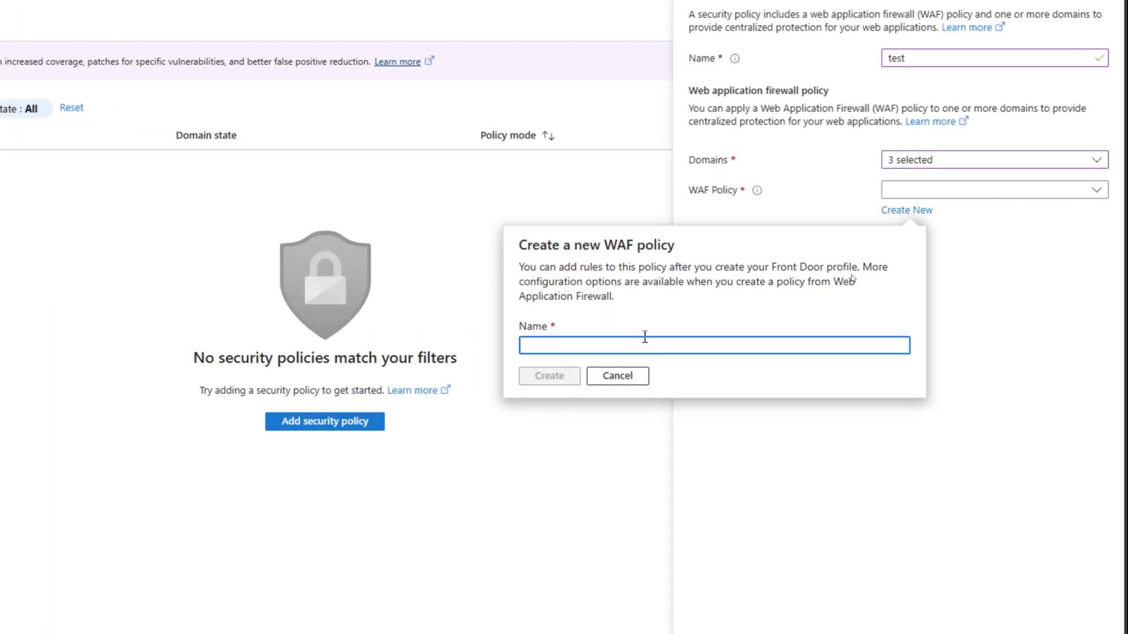
text(waf)
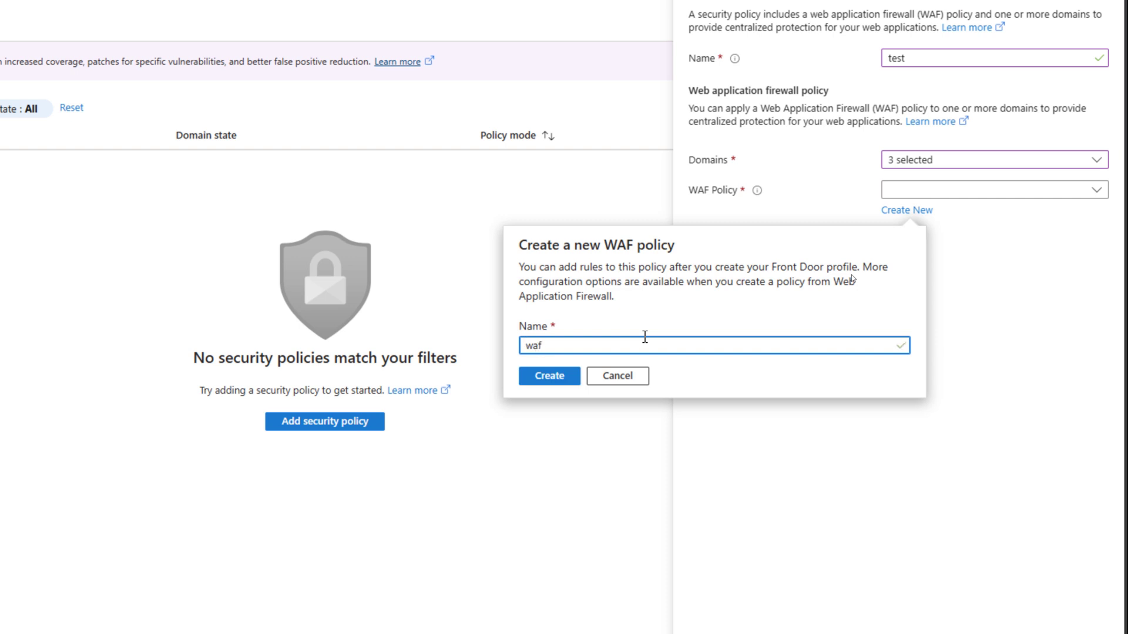
text(-demo-001)
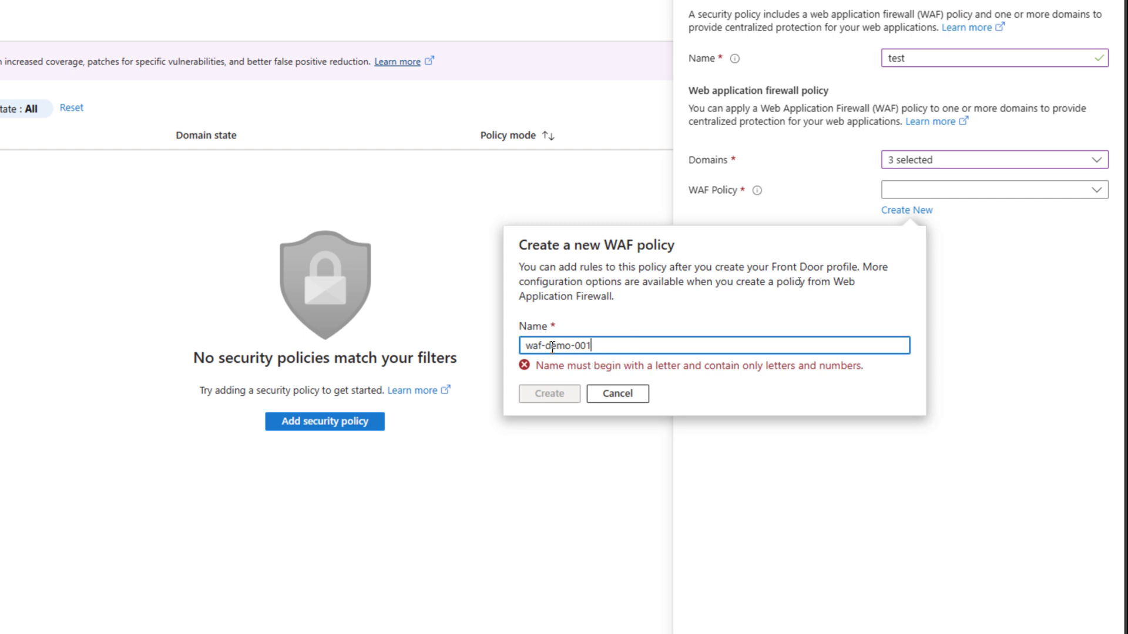
key(BackSpace)
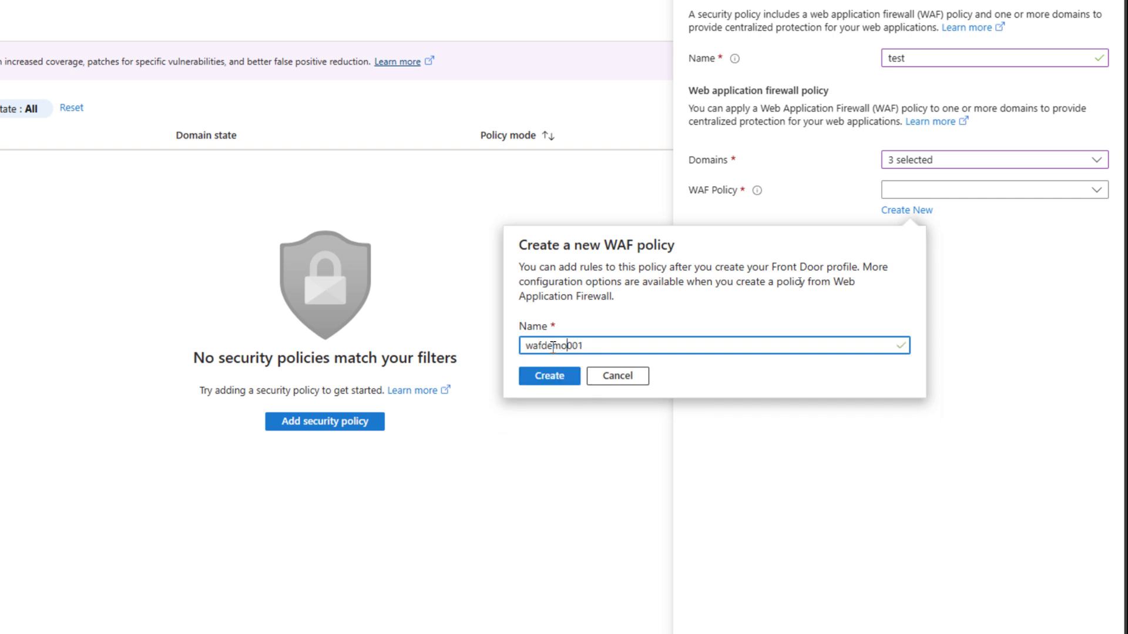
click(546, 390)
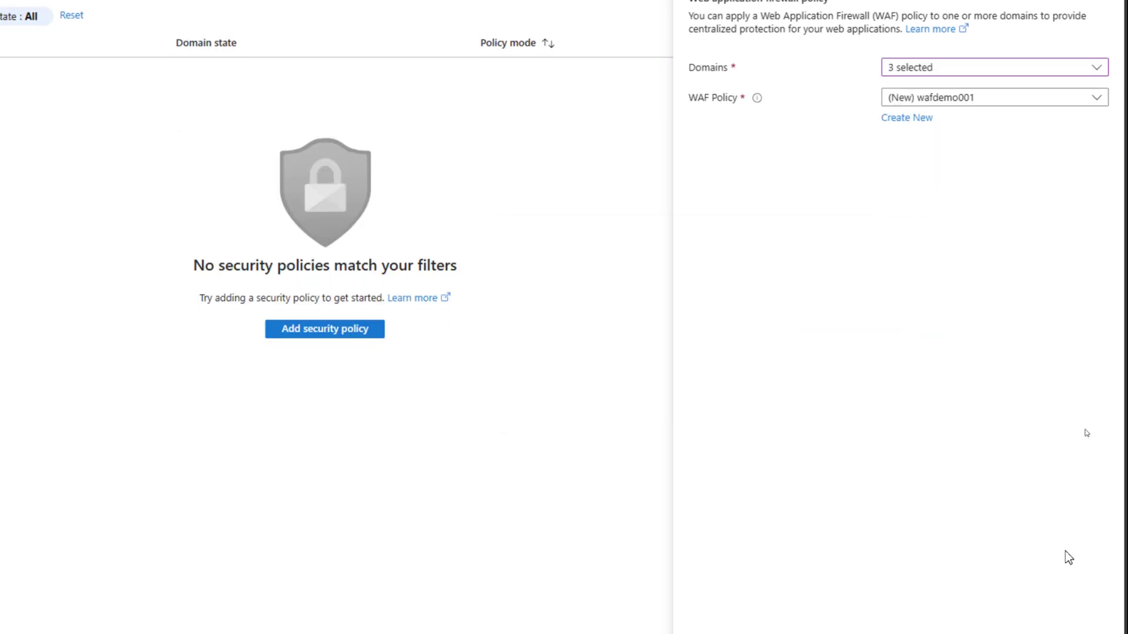
click(720, 569)
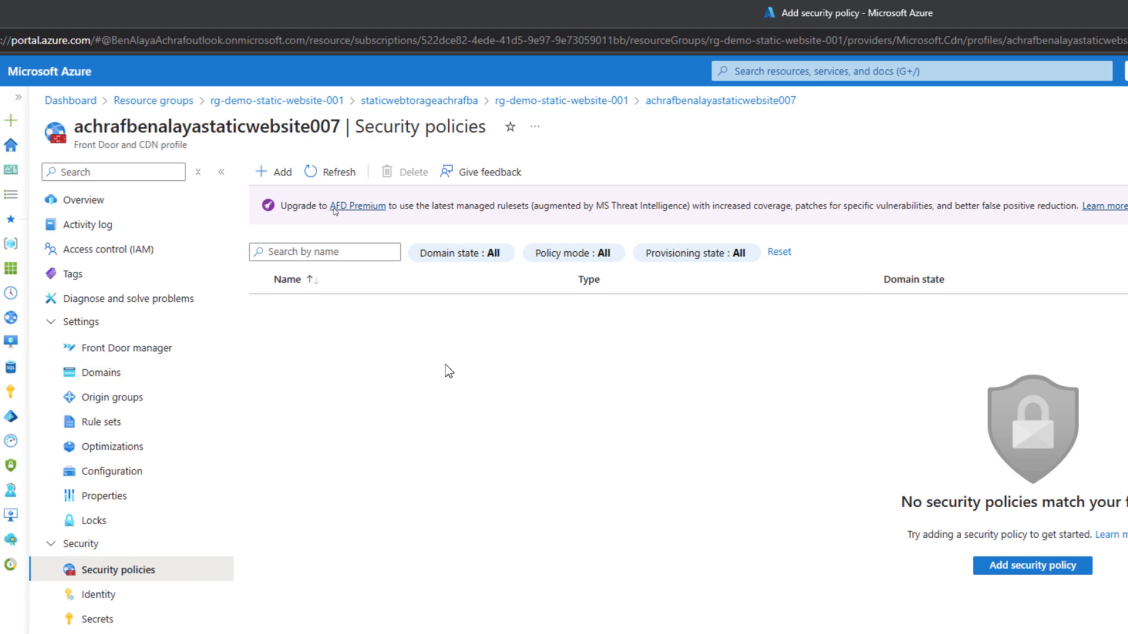
click(335, 164)
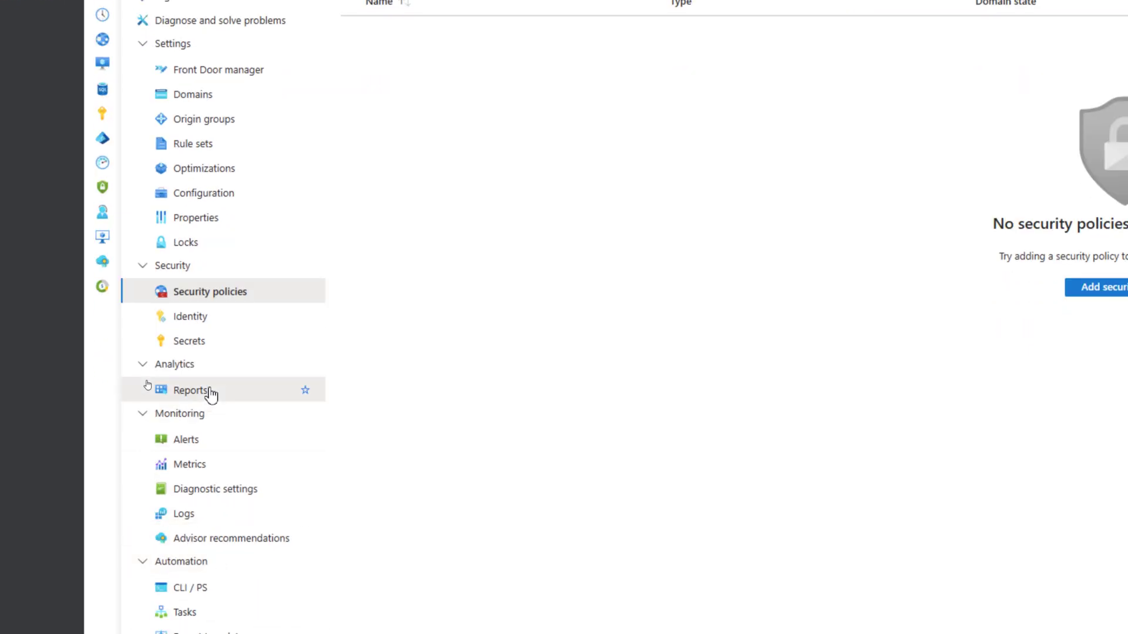
Review the profile's reports on domain traffic, usage, location, cache, top URLs, referrers and user agents, widening the user agent column.
click(210, 396)
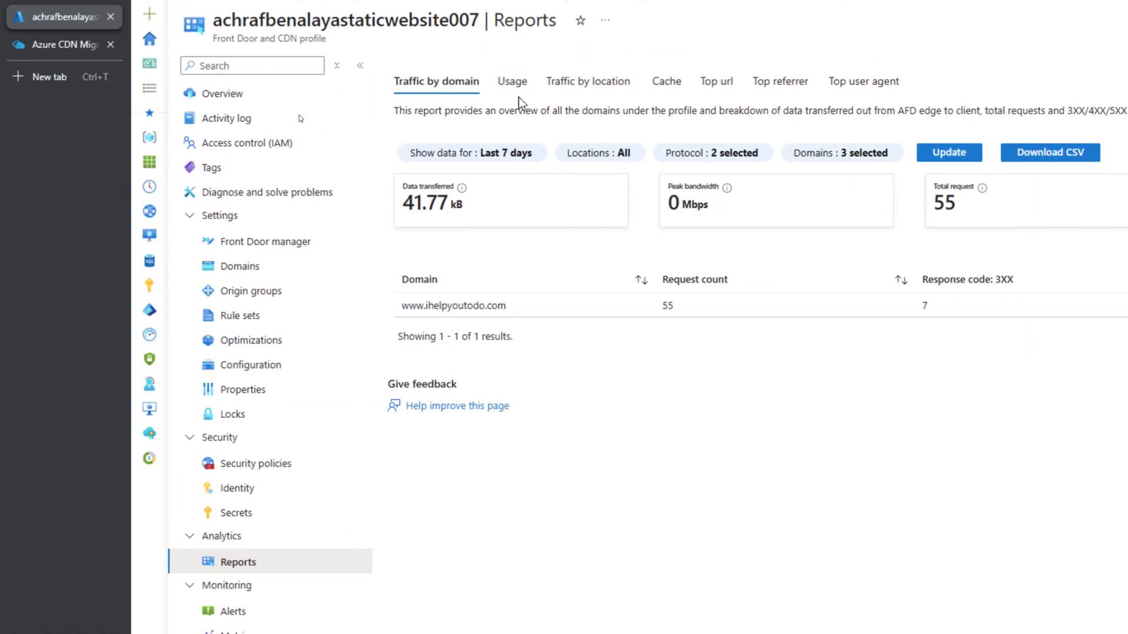
click(513, 63)
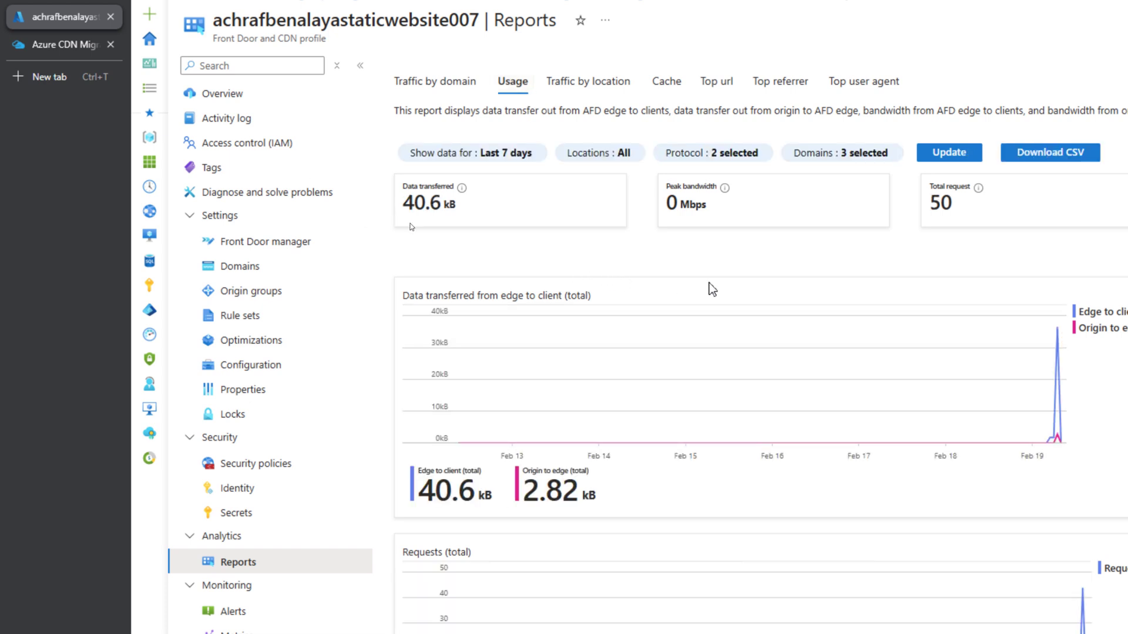
click(616, 84)
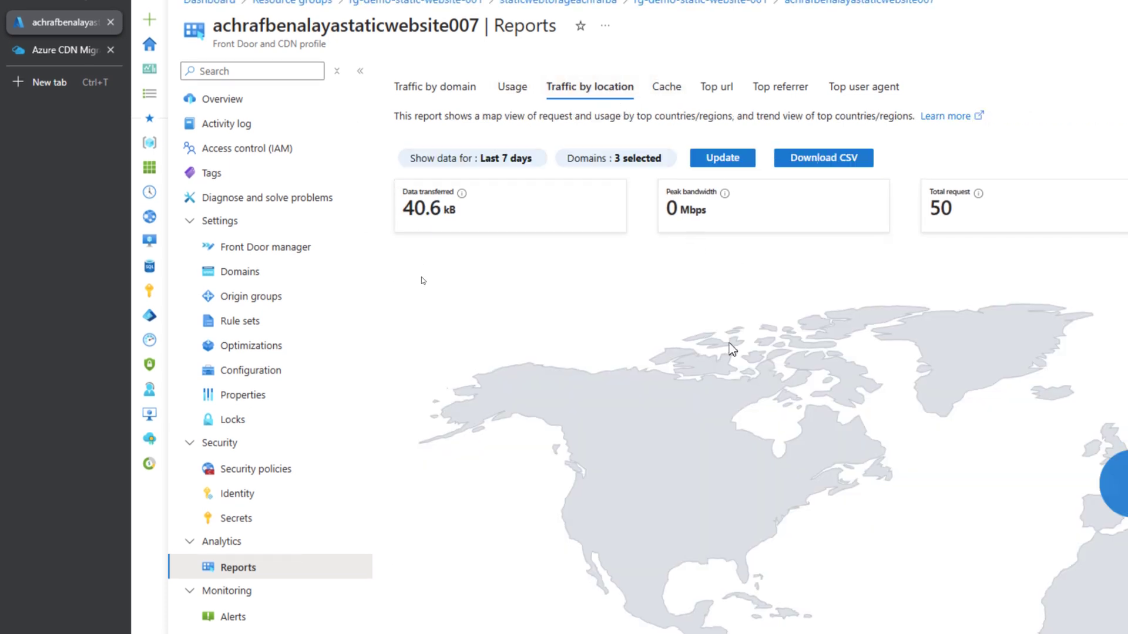
click(665, 107)
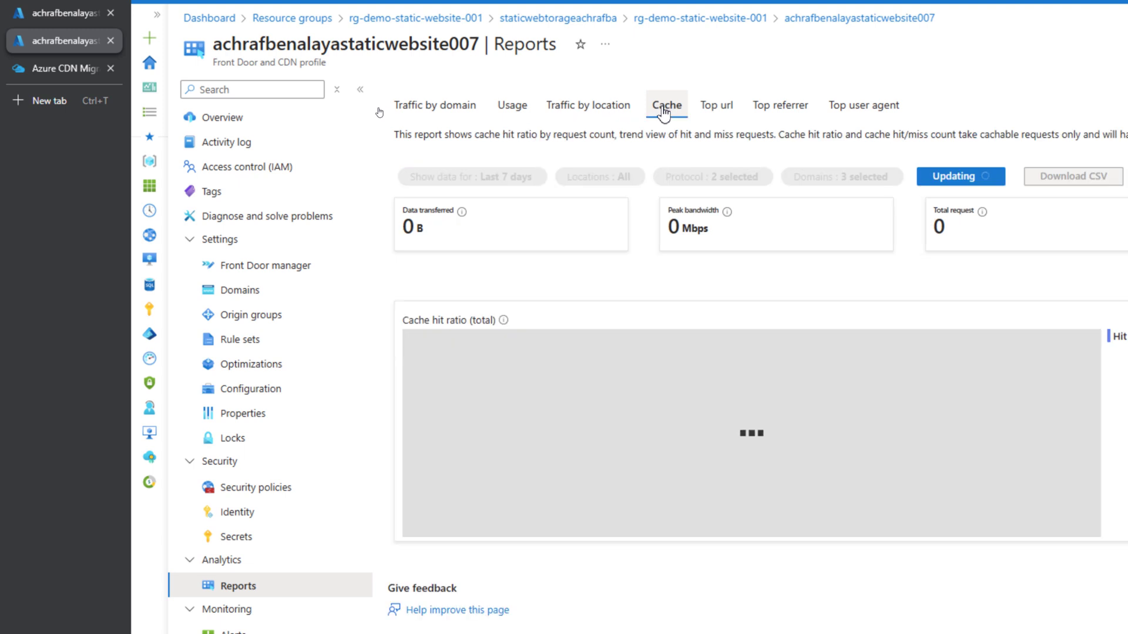
click(713, 109)
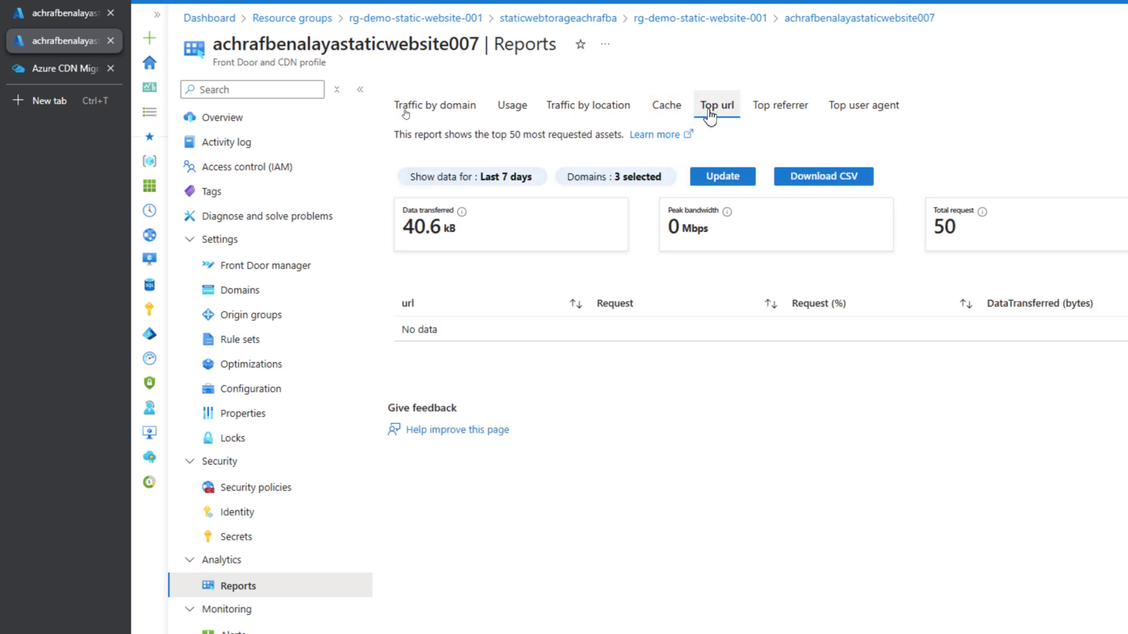
click(781, 108)
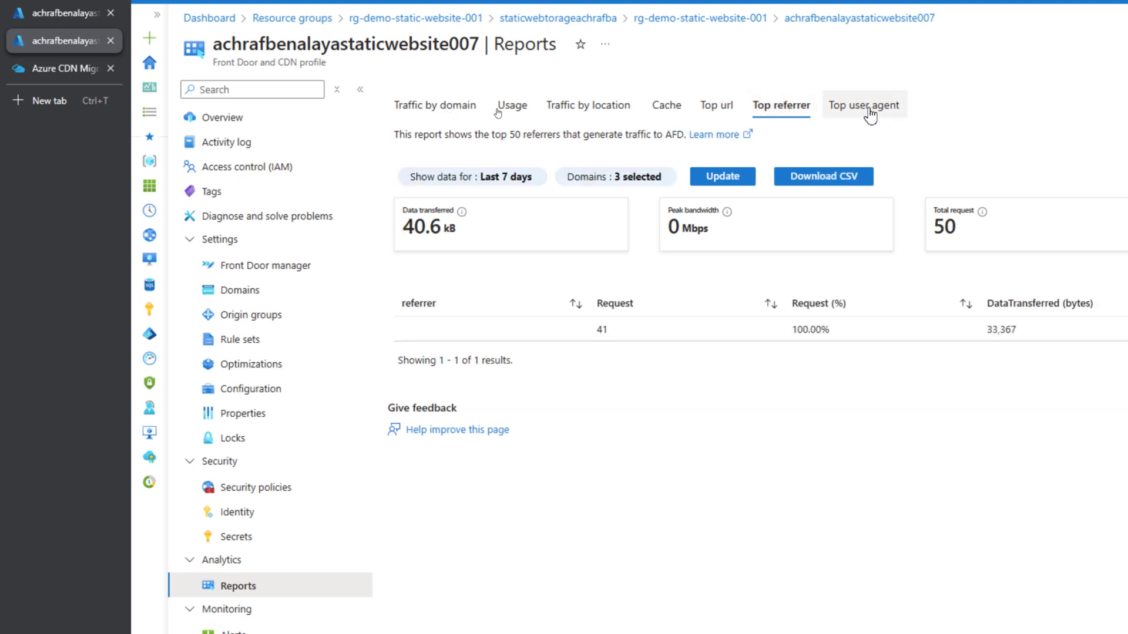
click(869, 109)
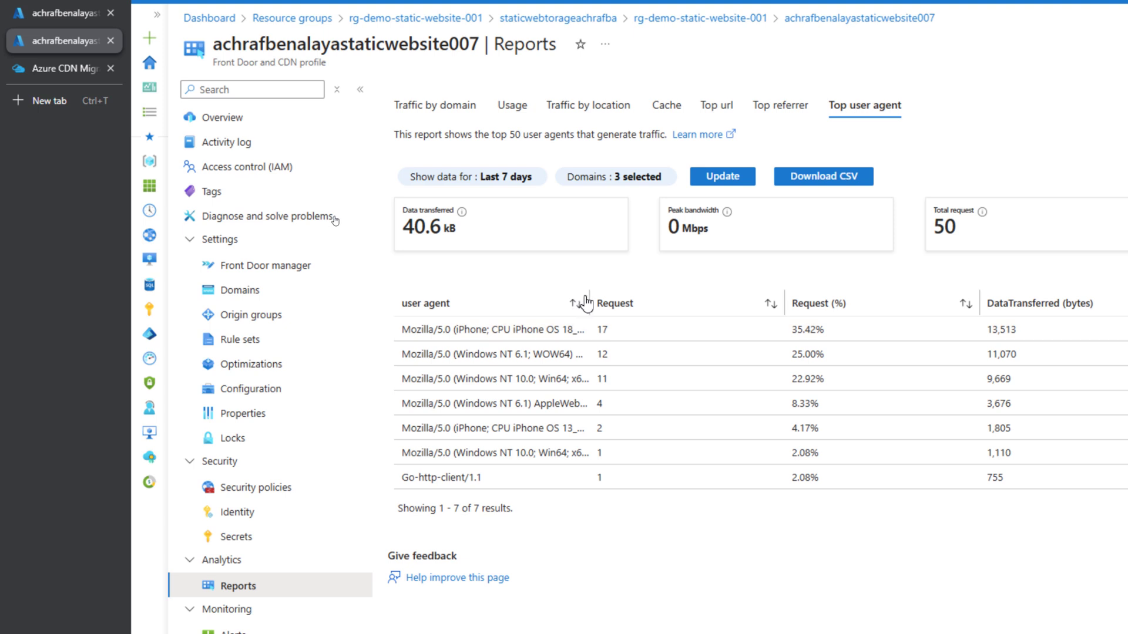
drag(592, 294, 680, 295)
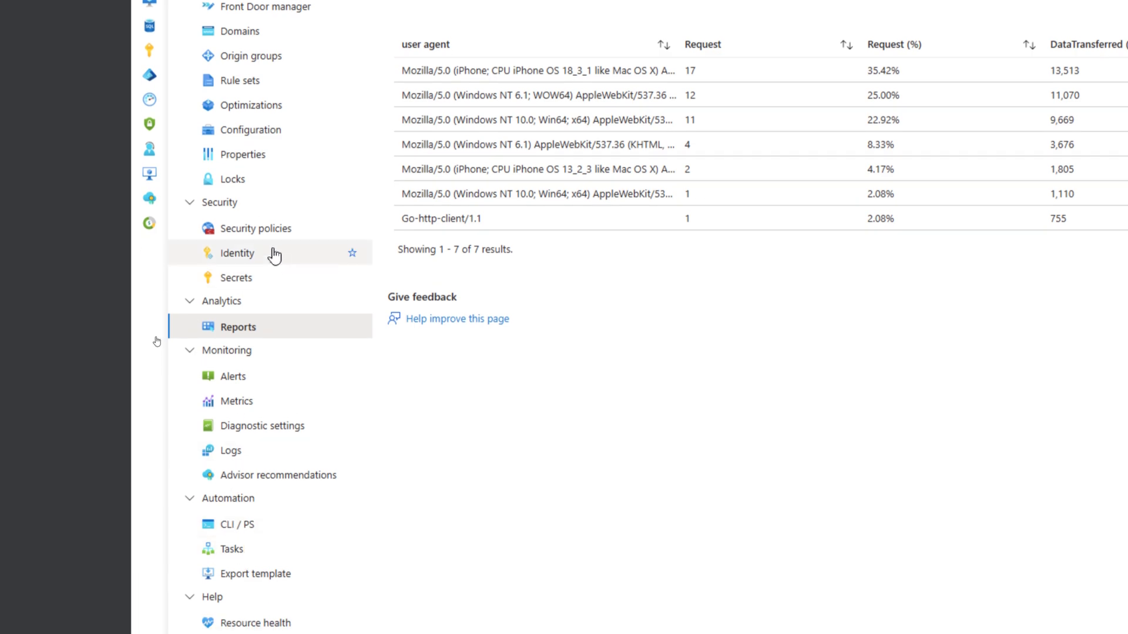
Return to the profile's security policies, expand the domain associations of the test policy, and open its wafdemo001 WAF policy.
click(249, 260)
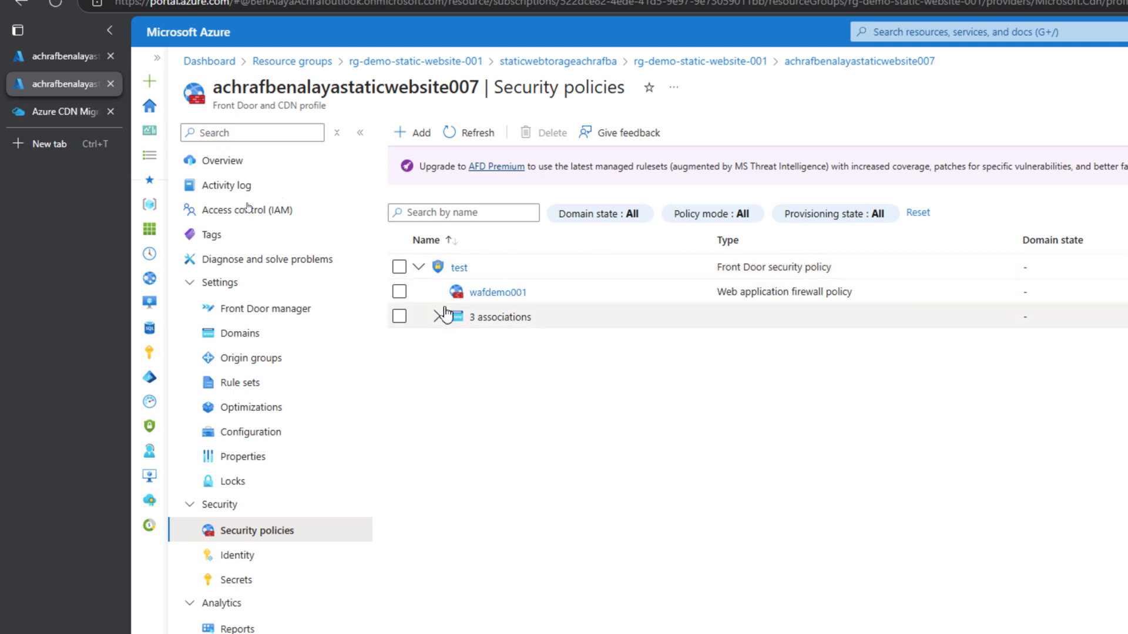
click(442, 315)
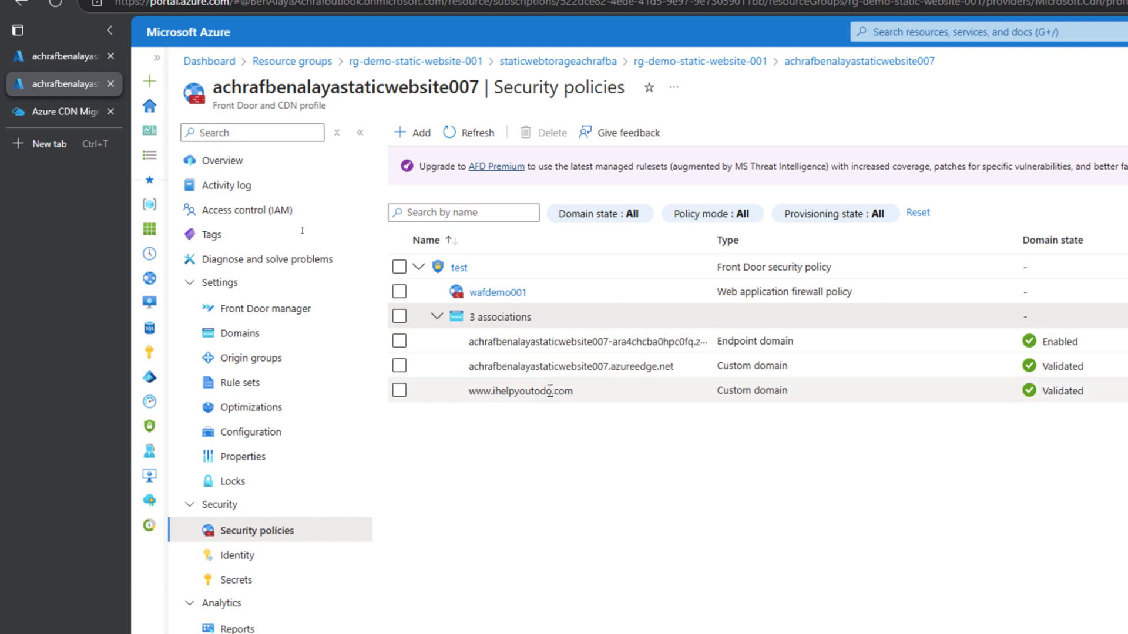
click(499, 293)
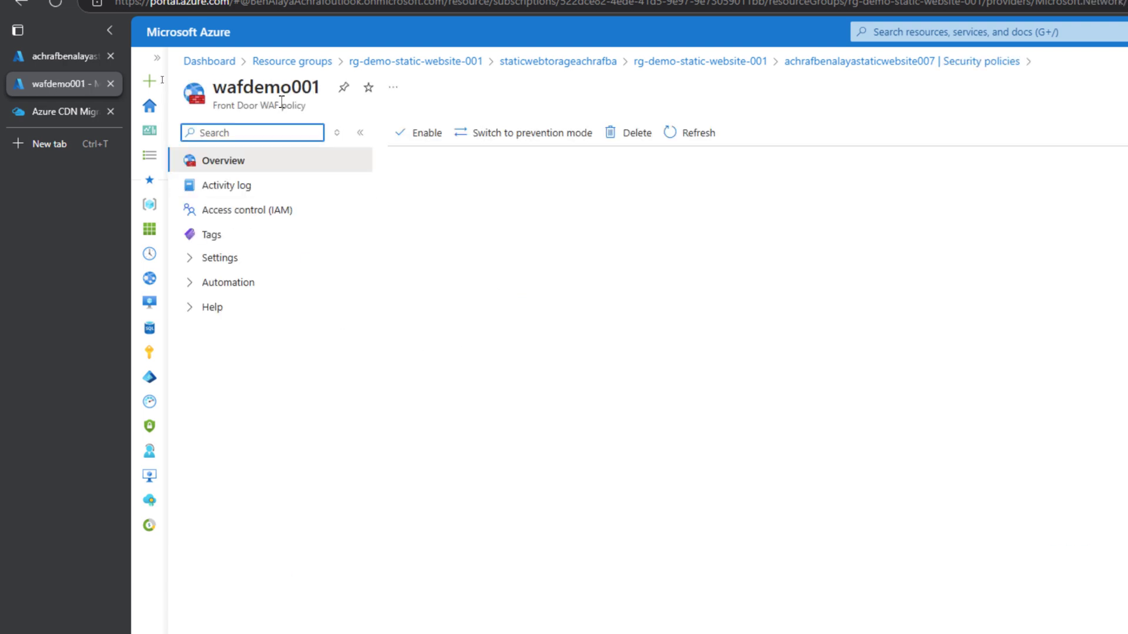
Start a custom rule in the wafdemo001 policy, name it location, and set its priority to 1.
click(336, 132)
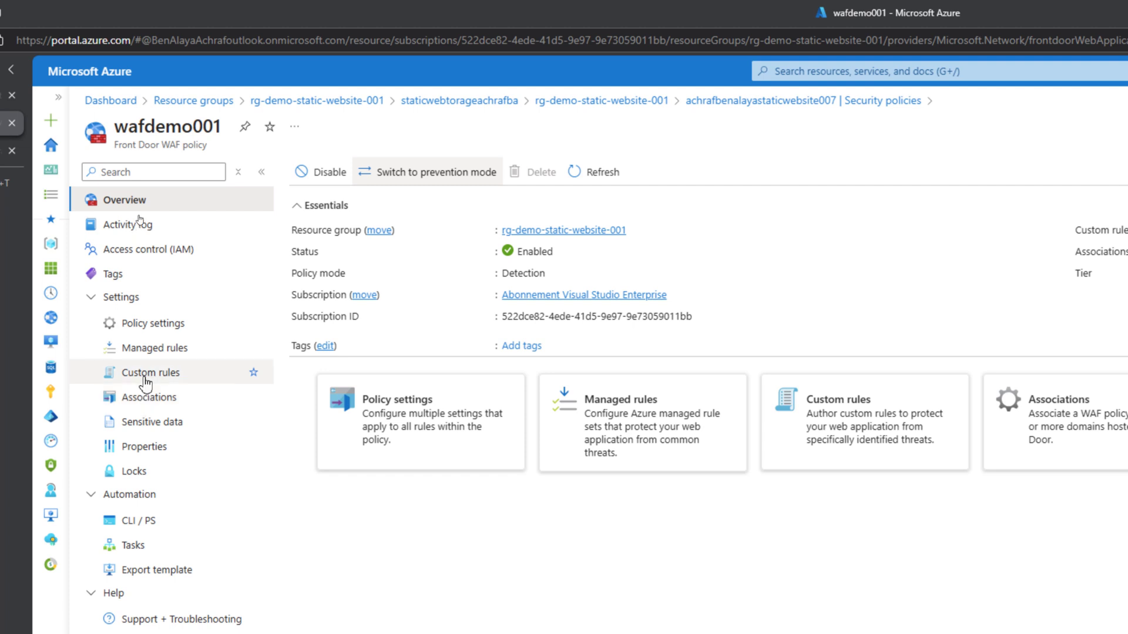
click(83, 376)
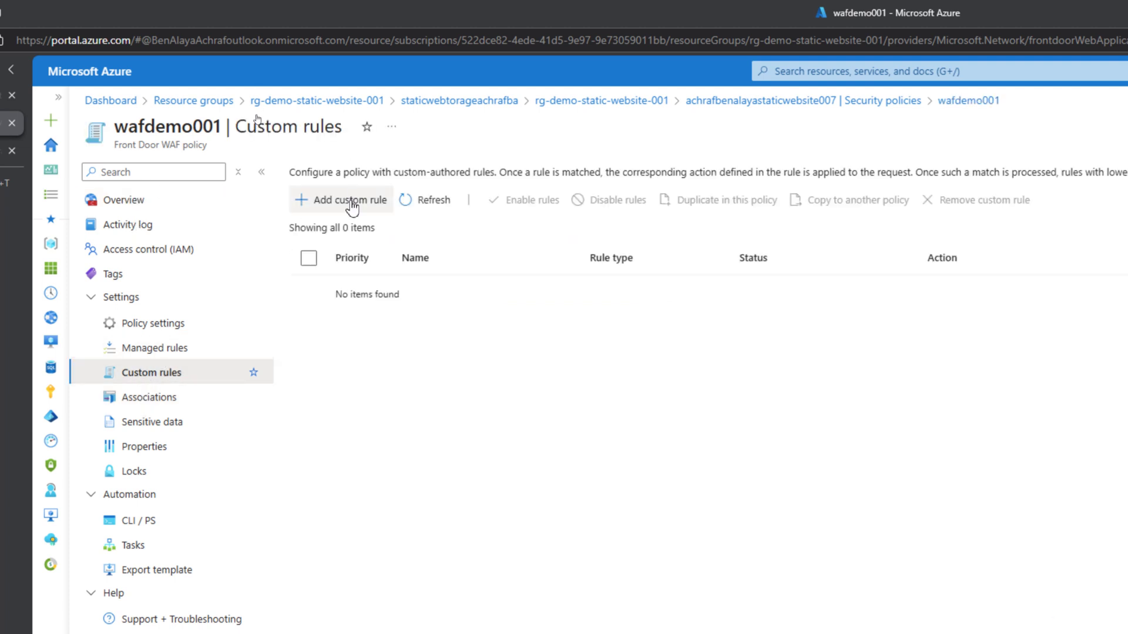
click(351, 203)
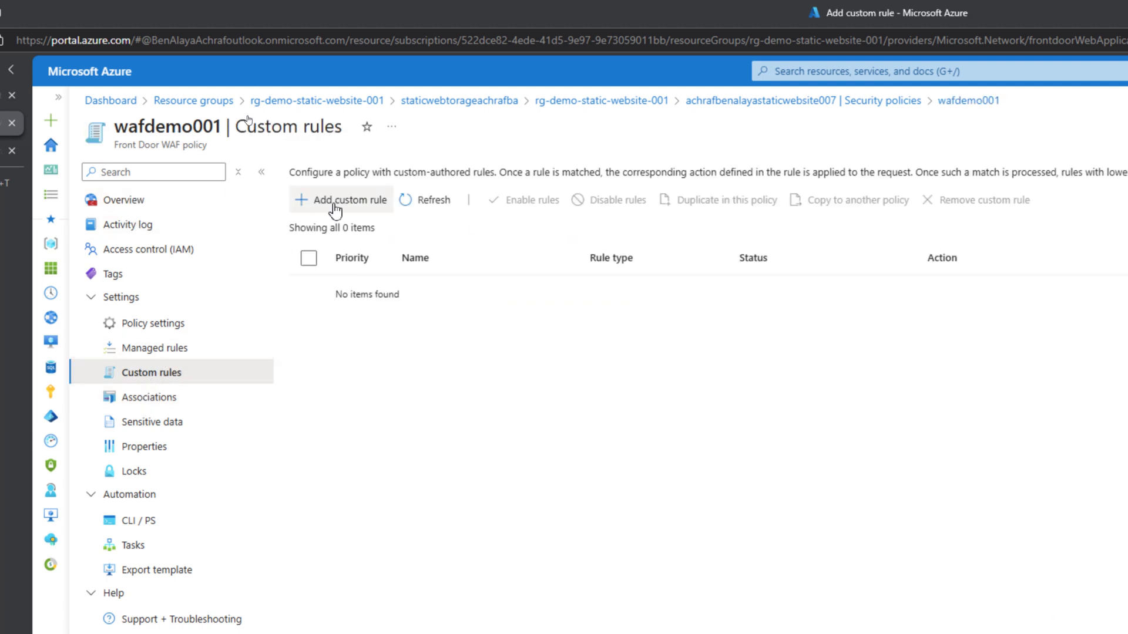
click(335, 209)
click(1018, 203)
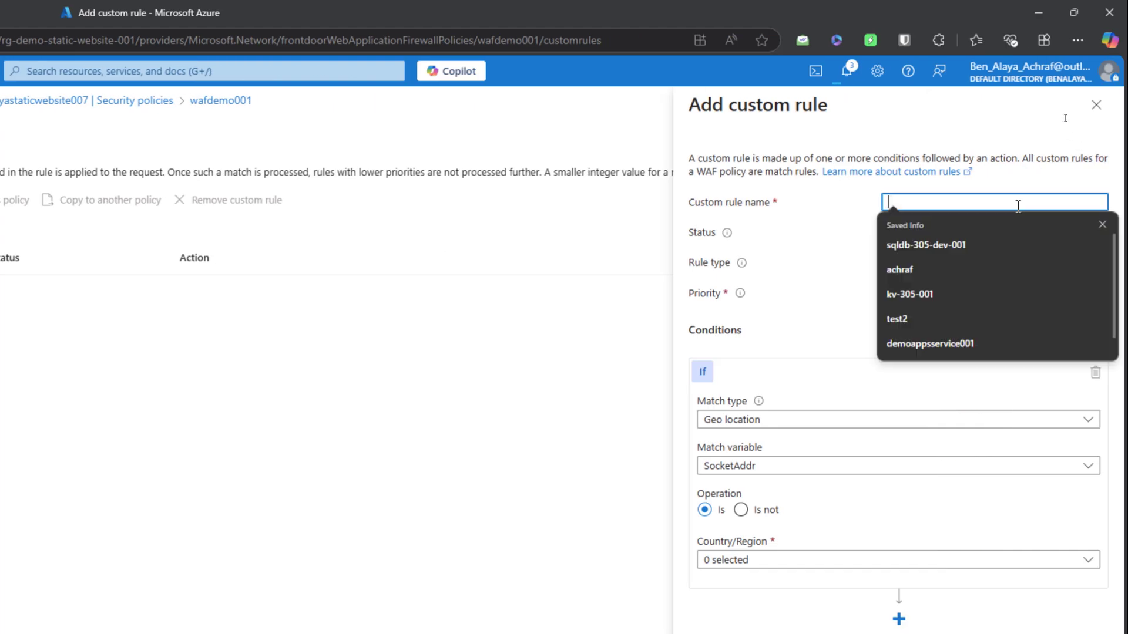
click(821, 224)
click(944, 197)
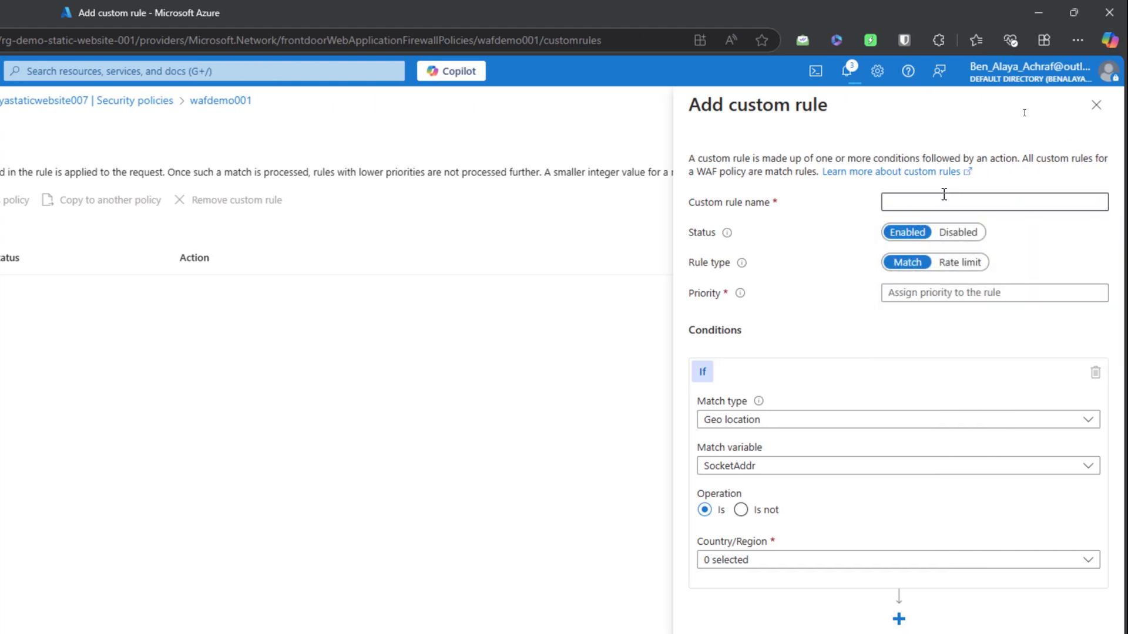
text(location)
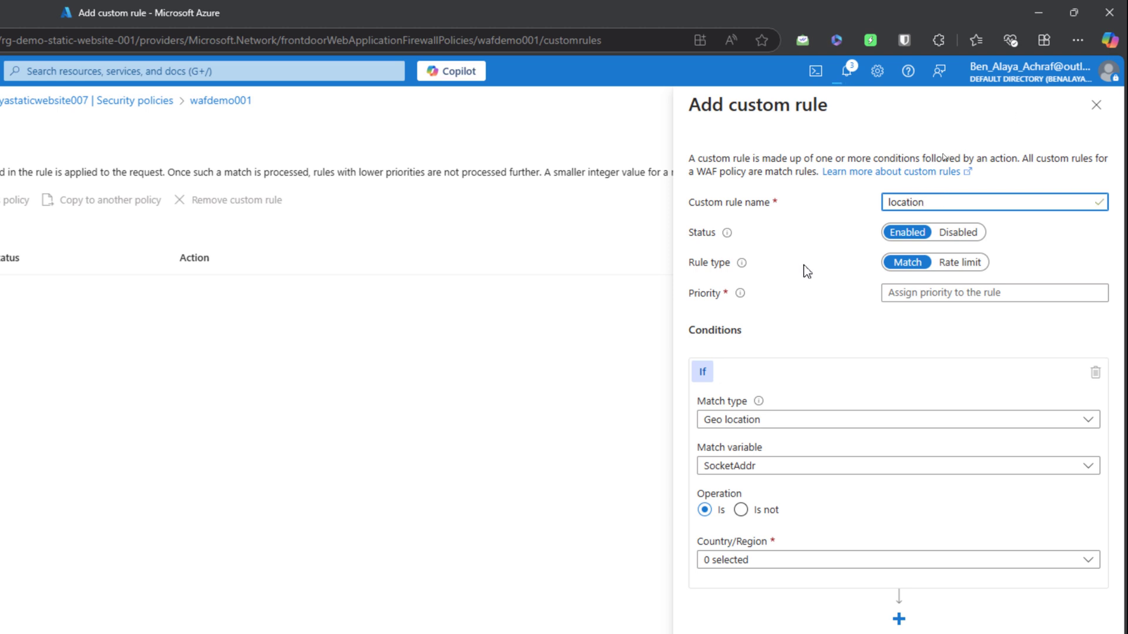
click(904, 294)
text(1)
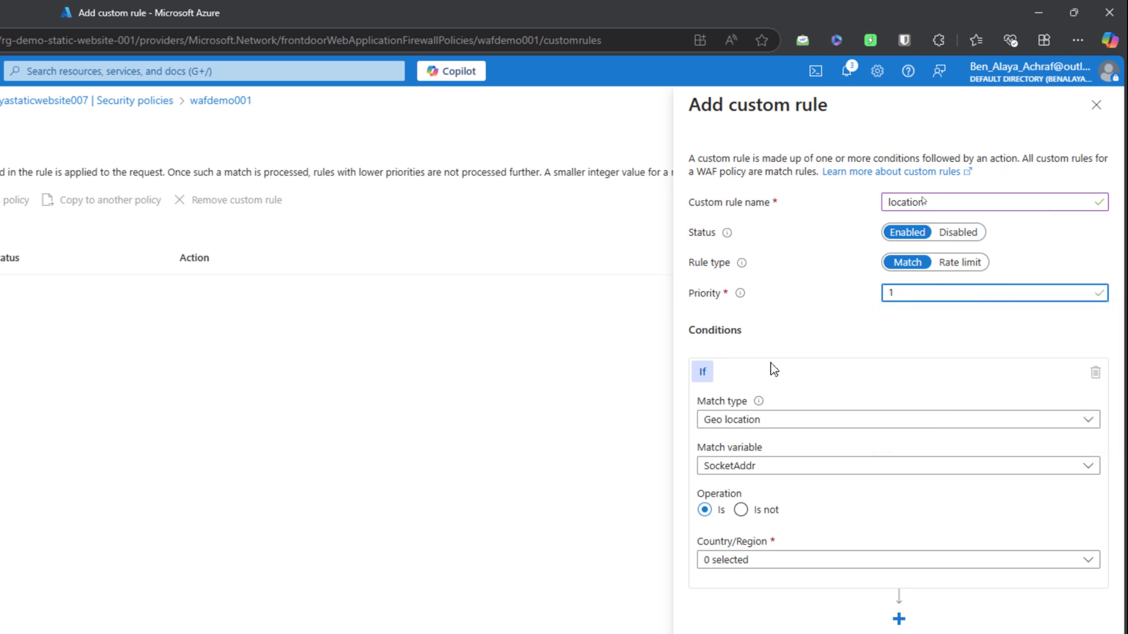
click(771, 362)
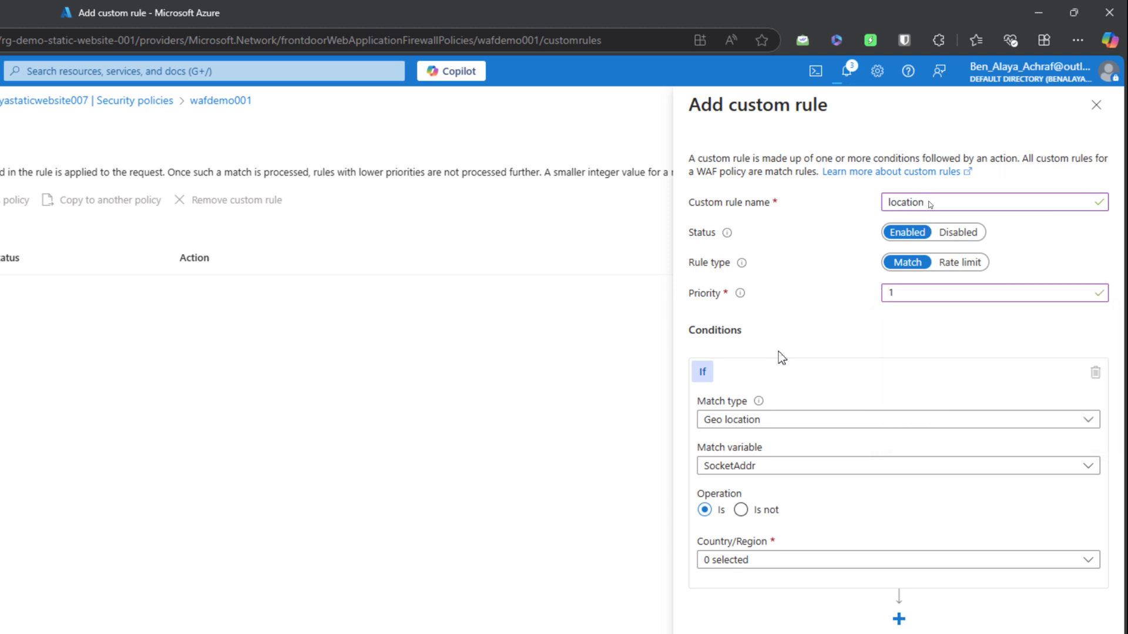
Set the operation of the rule's geo location condition to Is not.
click(780, 470)
click(780, 470)
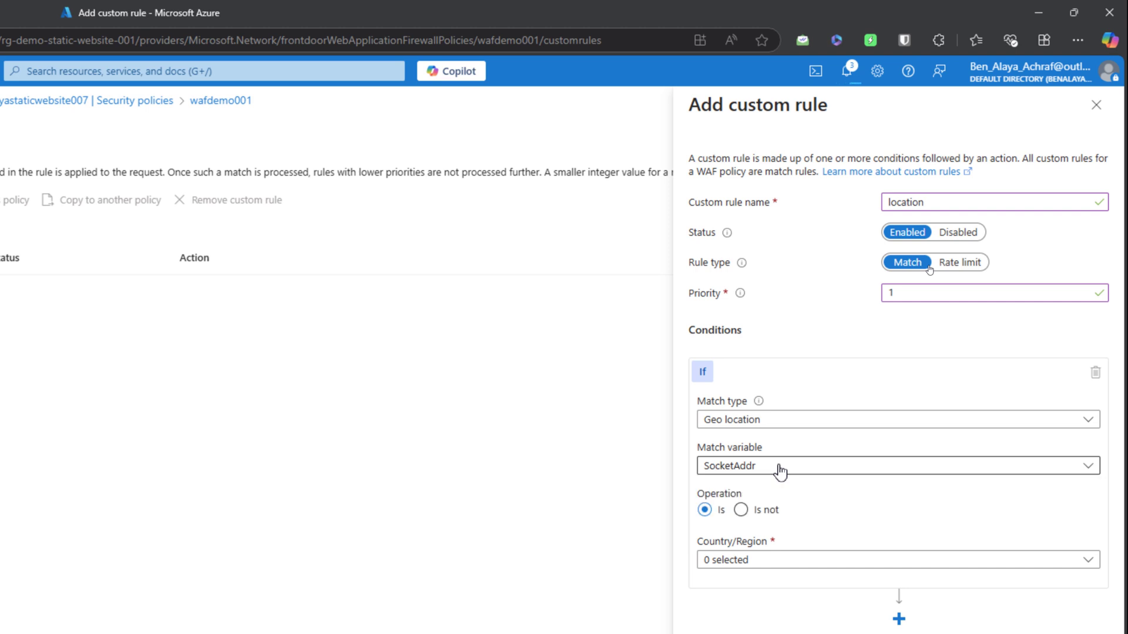
click(760, 561)
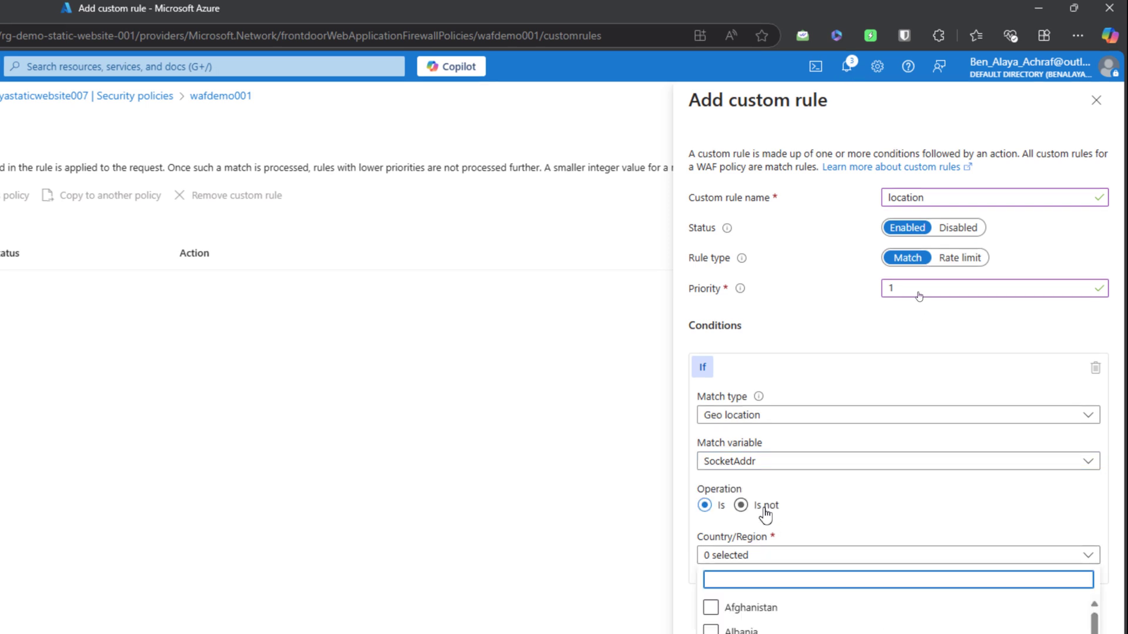
click(765, 505)
click(767, 554)
click(956, 539)
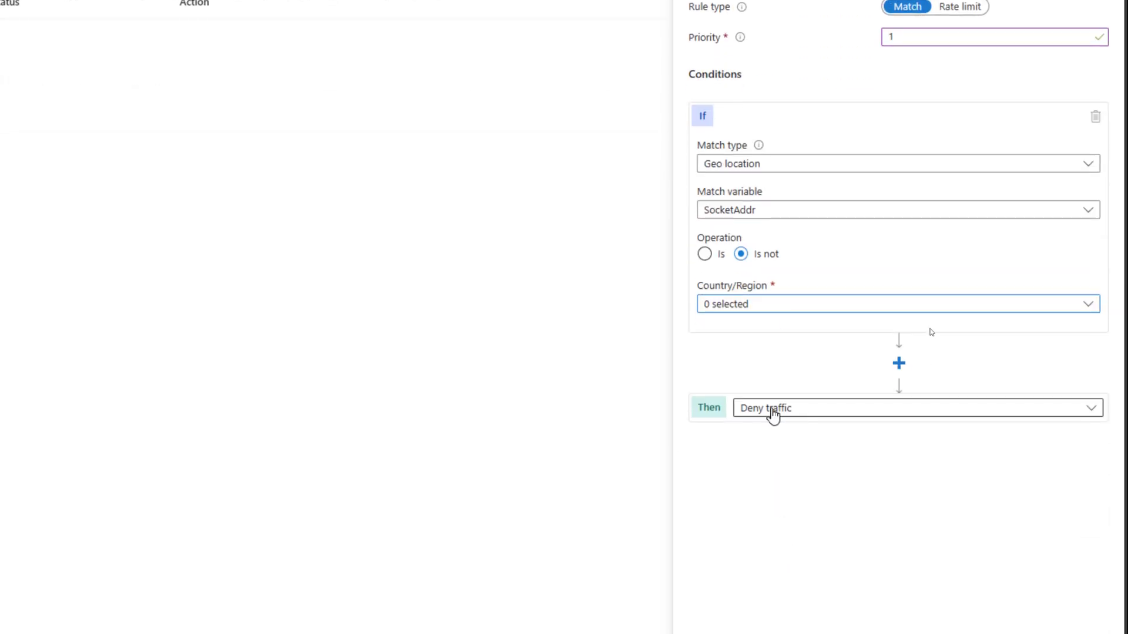
Find France in the condition's country/region list and select it.
click(776, 551)
text(fr)
key(Escape)
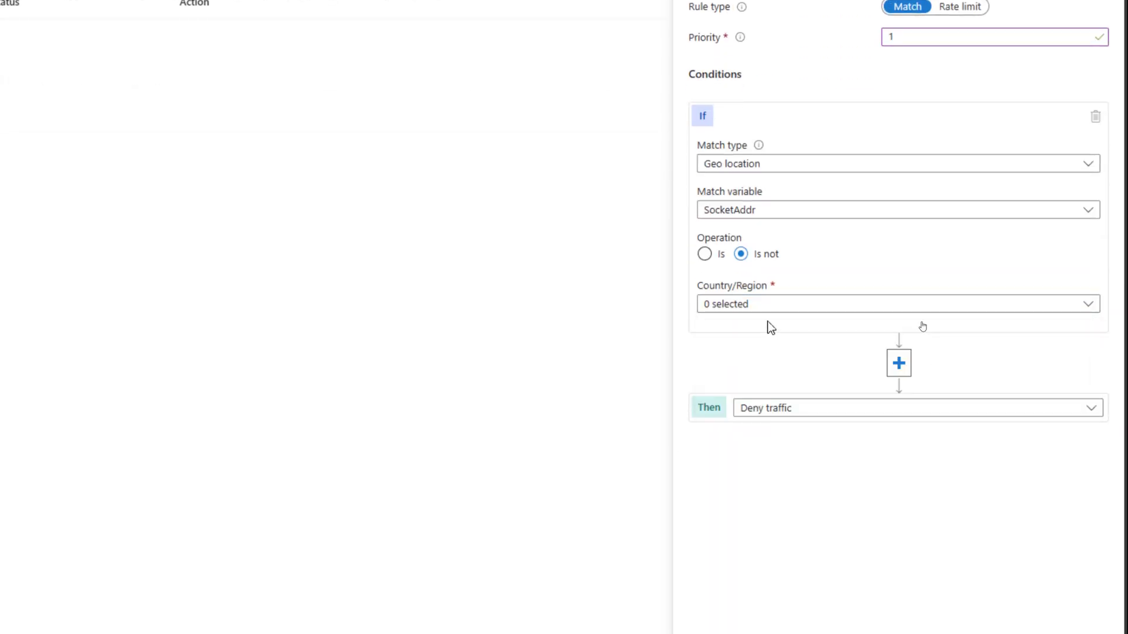
click(766, 305)
text(fr)
click(738, 382)
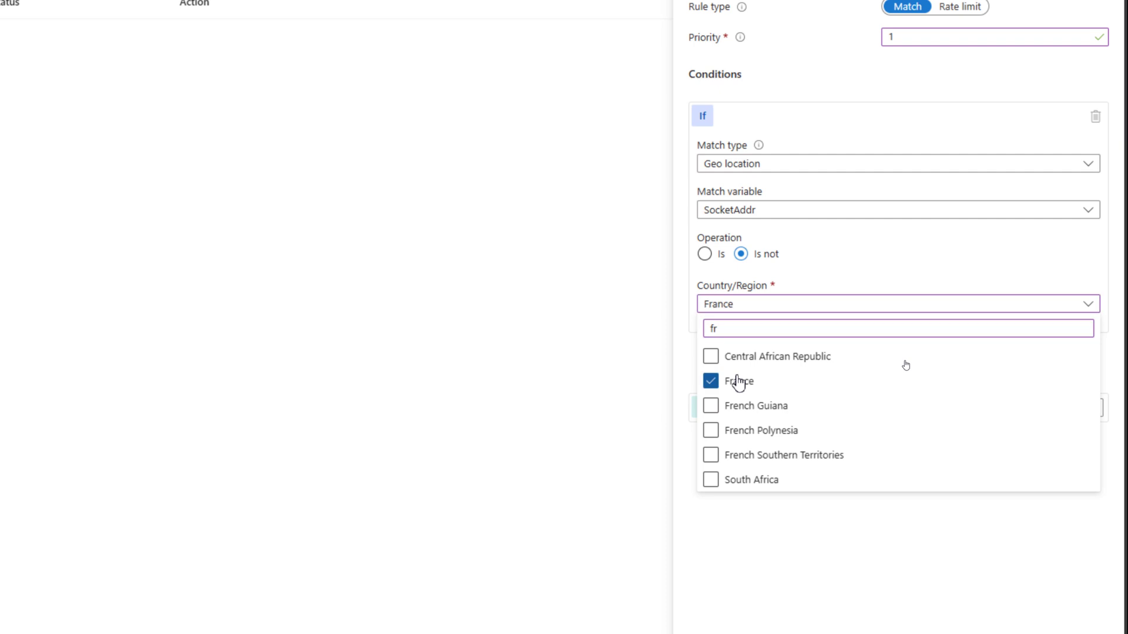
Find Tunisia in the condition's country/region list and select it in addition to France.
double_click(732, 326)
text(s)
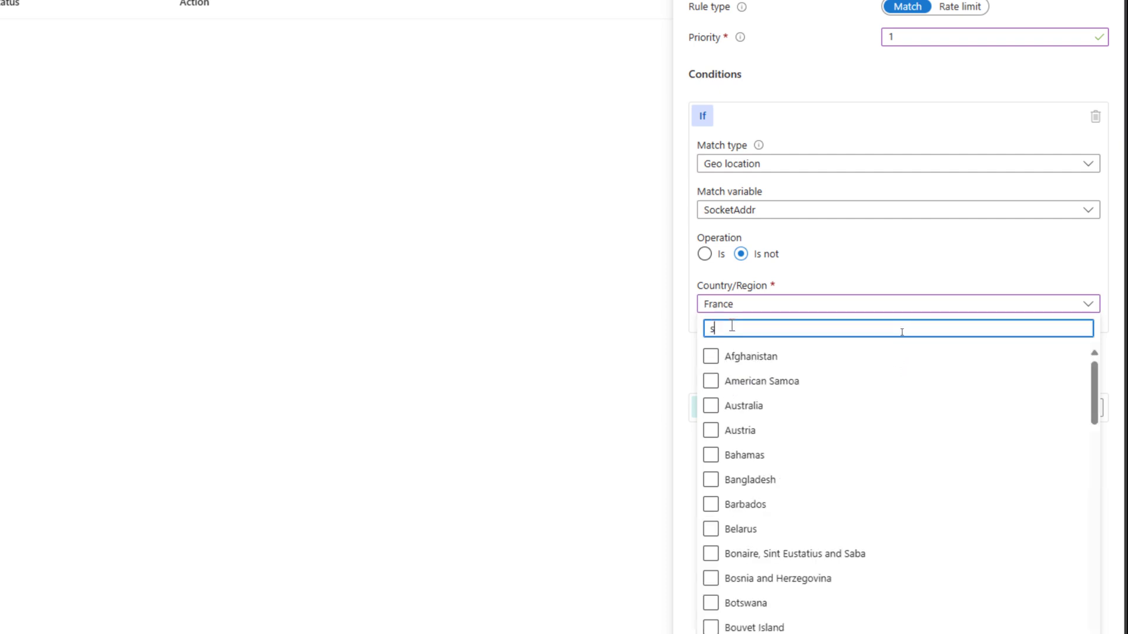
text(o)
key(BackSpace)
key(BackSpace)
text(tun)
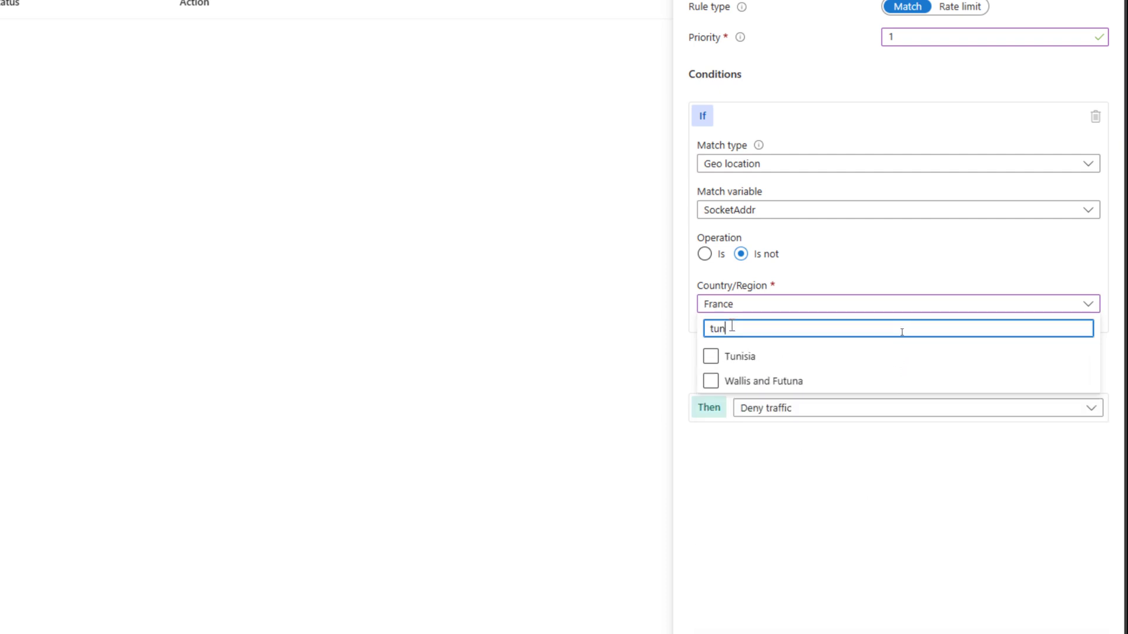
click(729, 361)
click(902, 423)
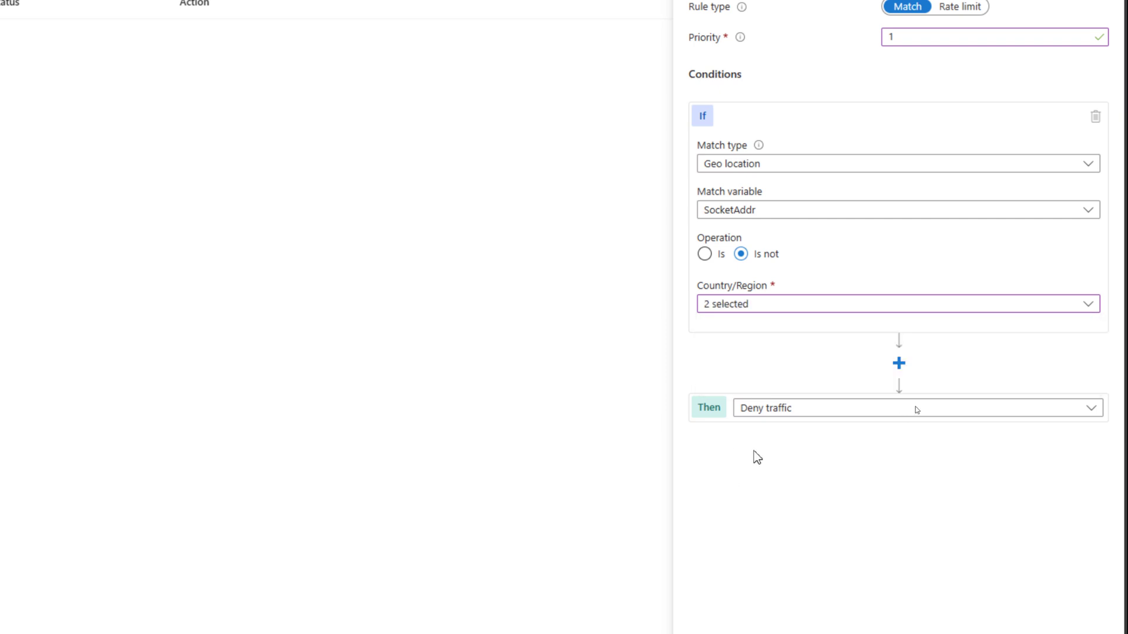
Add the location rule, try to save the wafdemo001 policy's custom rules, and return to the profile's security policies.
click(732, 567)
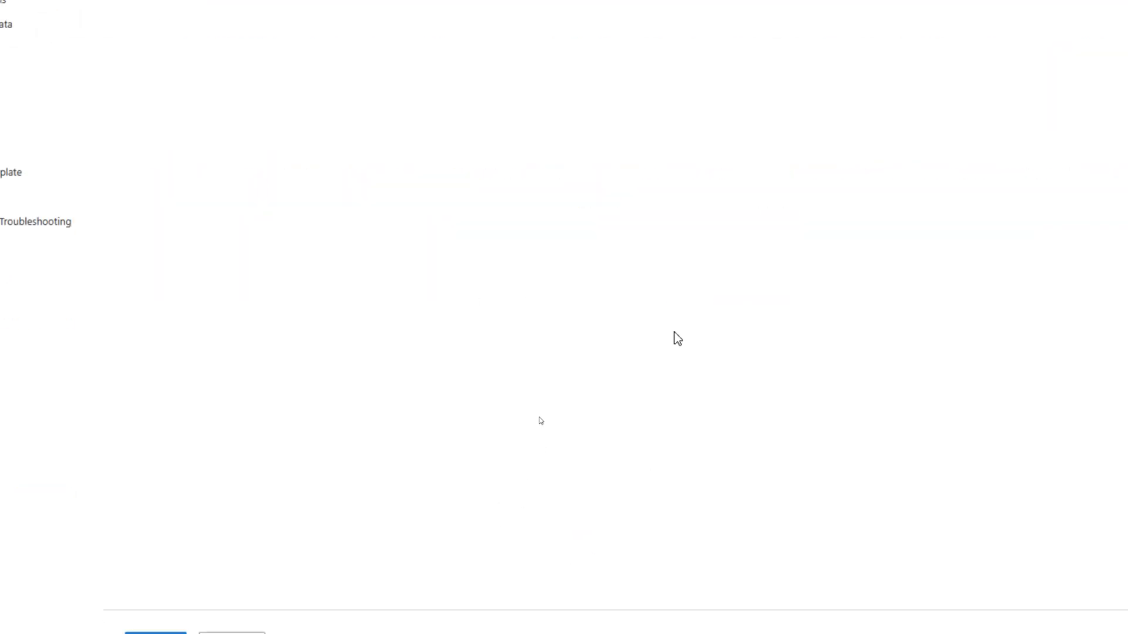
click(242, 594)
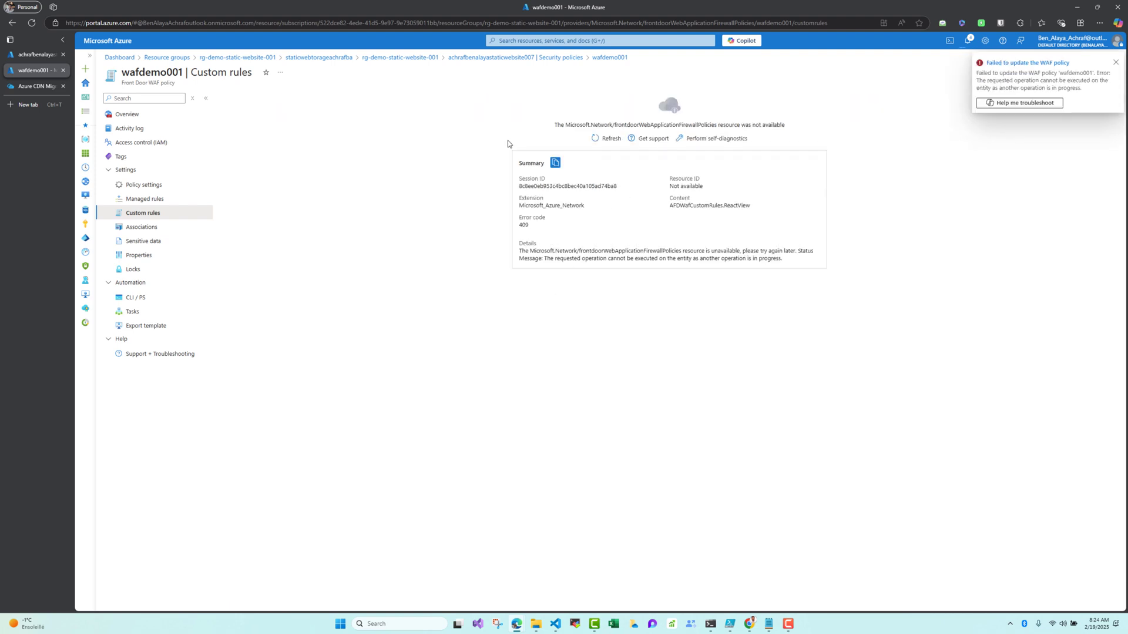
click(1115, 62)
click(1109, 72)
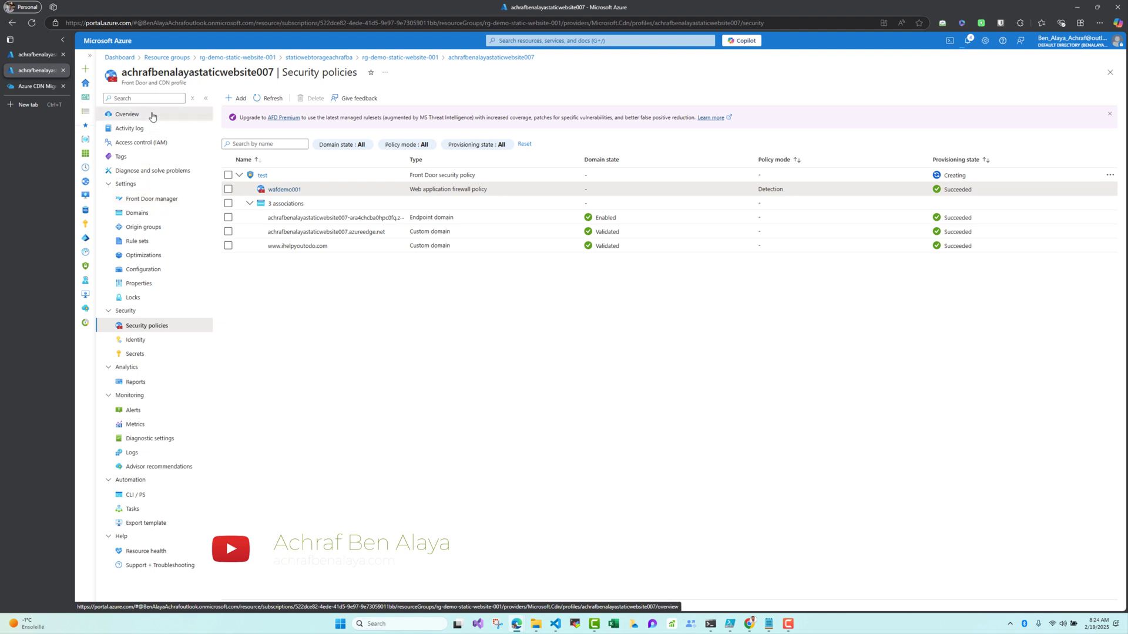
Open the Front Door profile's overview and examine the notice about its migration from a classic CDN endpoint.
click(151, 115)
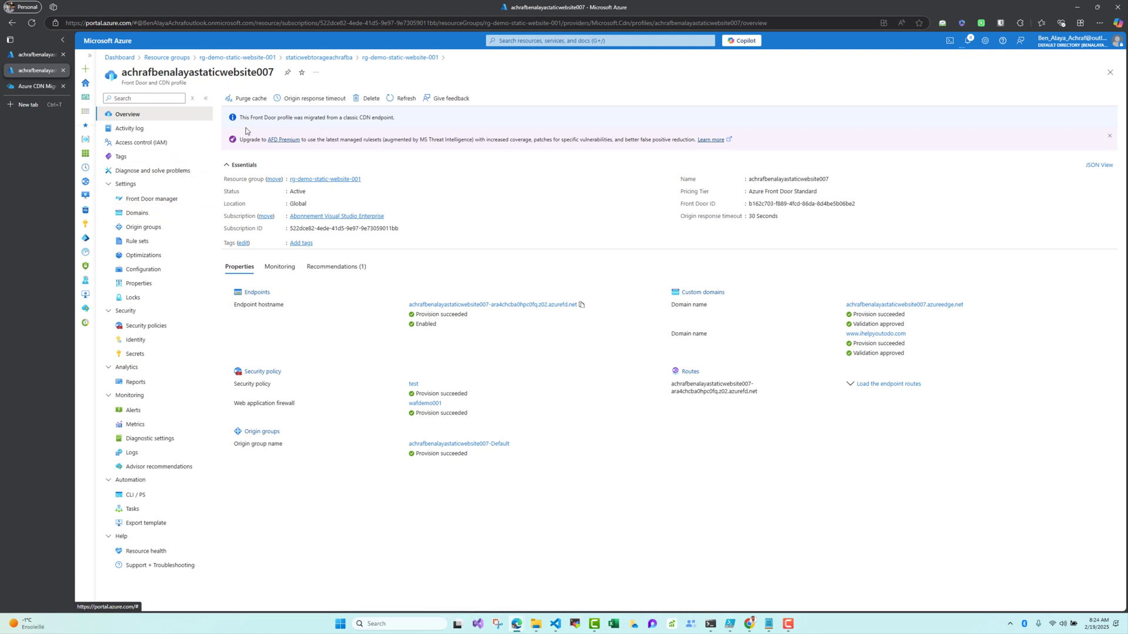
drag(240, 117, 409, 124)
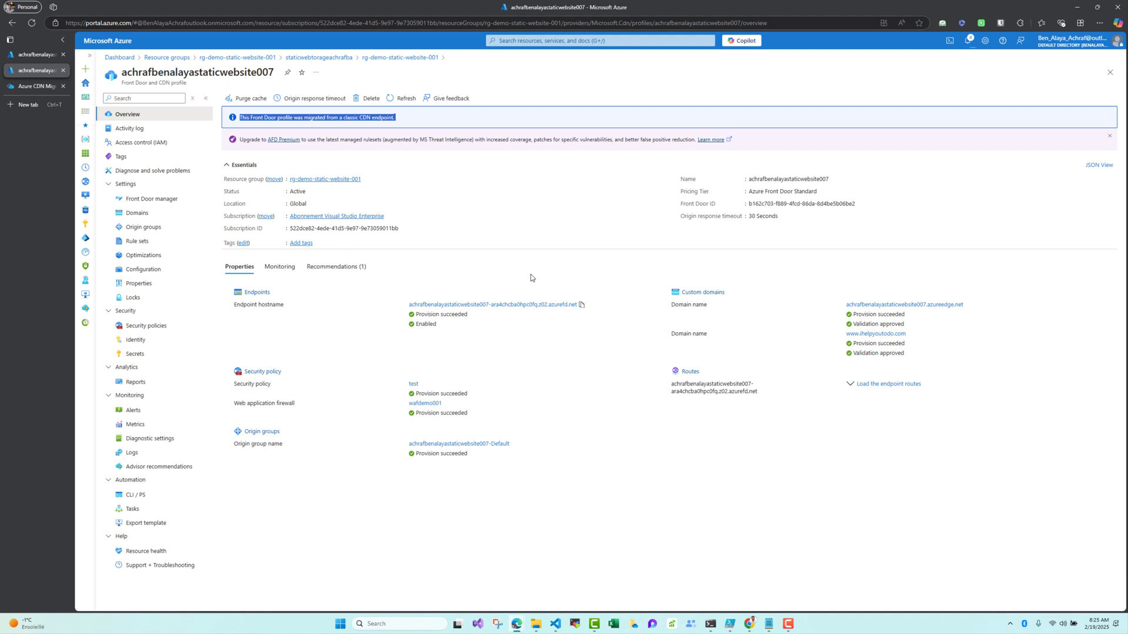
click(517, 268)
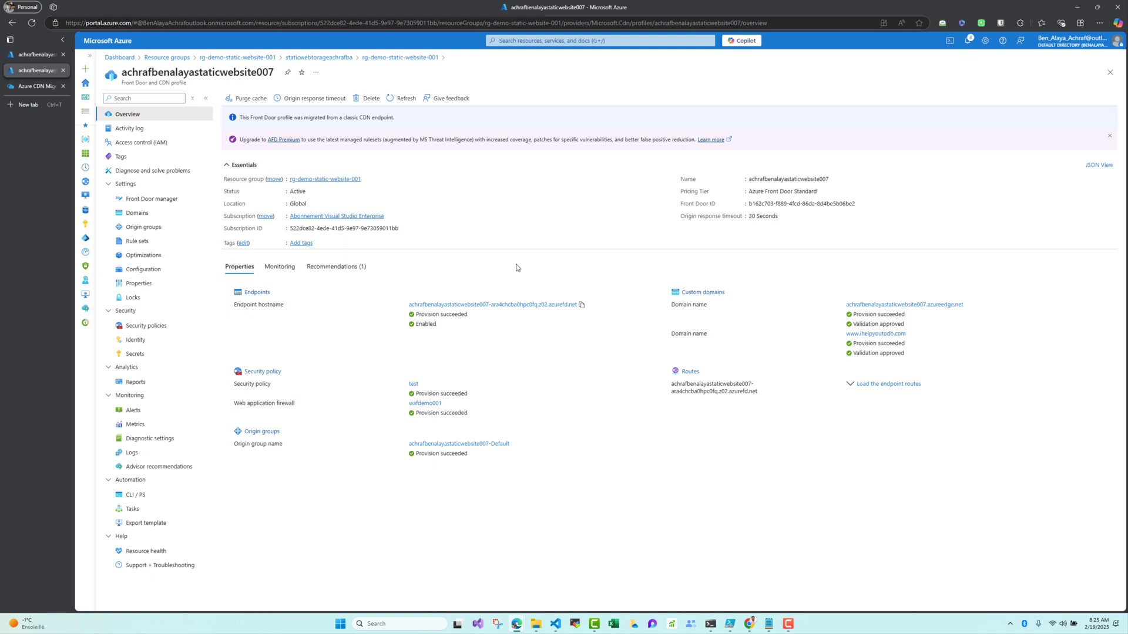